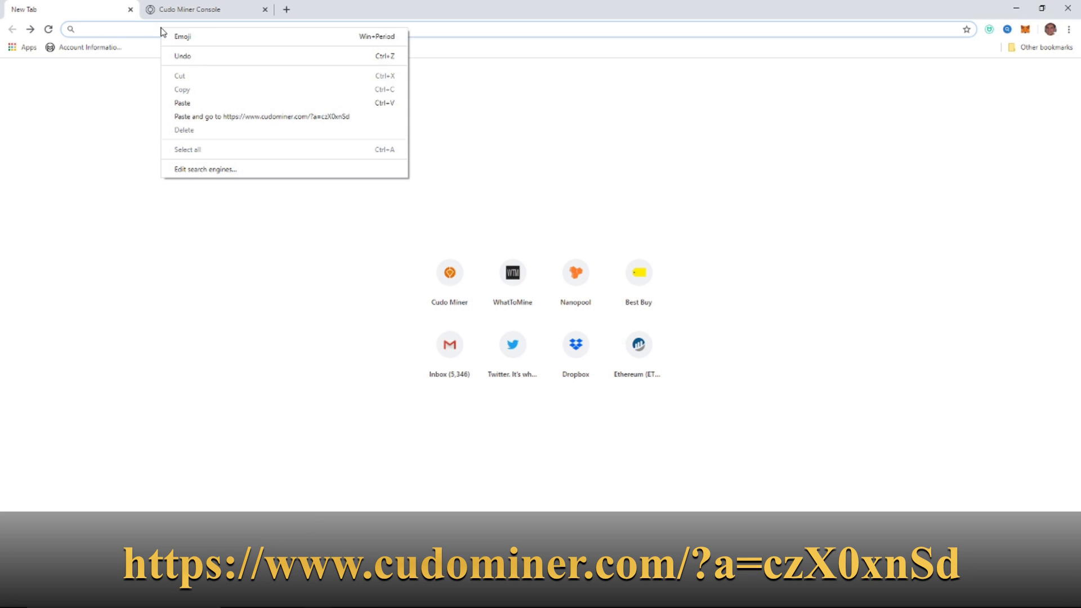
# Paste the Cudo Miner referral link into Chrome's address bar and load cudominer.com
pyautogui.click(189, 104)
pyautogui.click(239, 143)
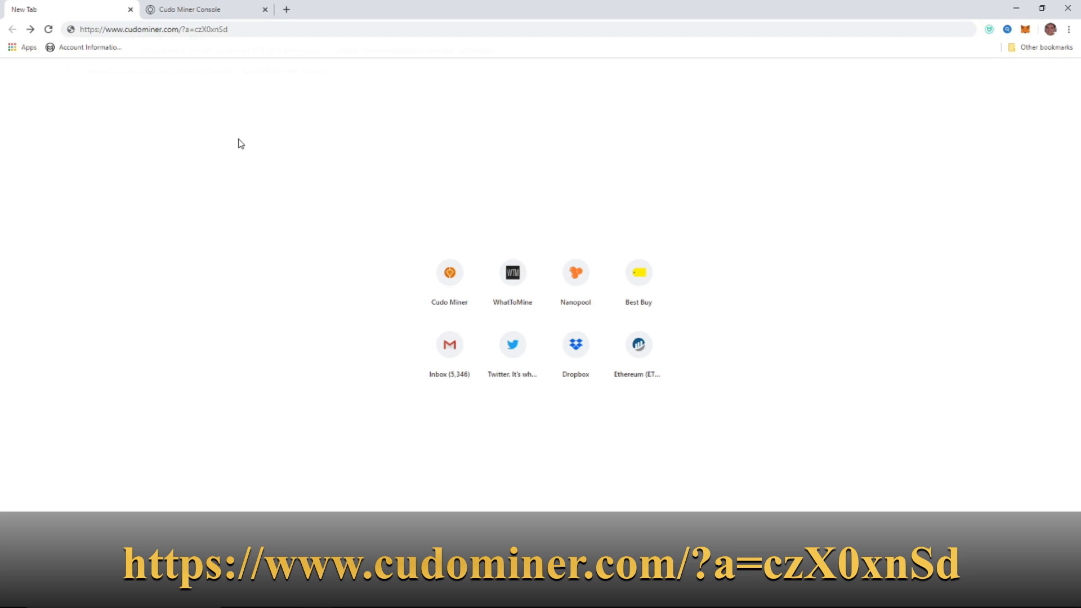
pyautogui.click(265, 27)
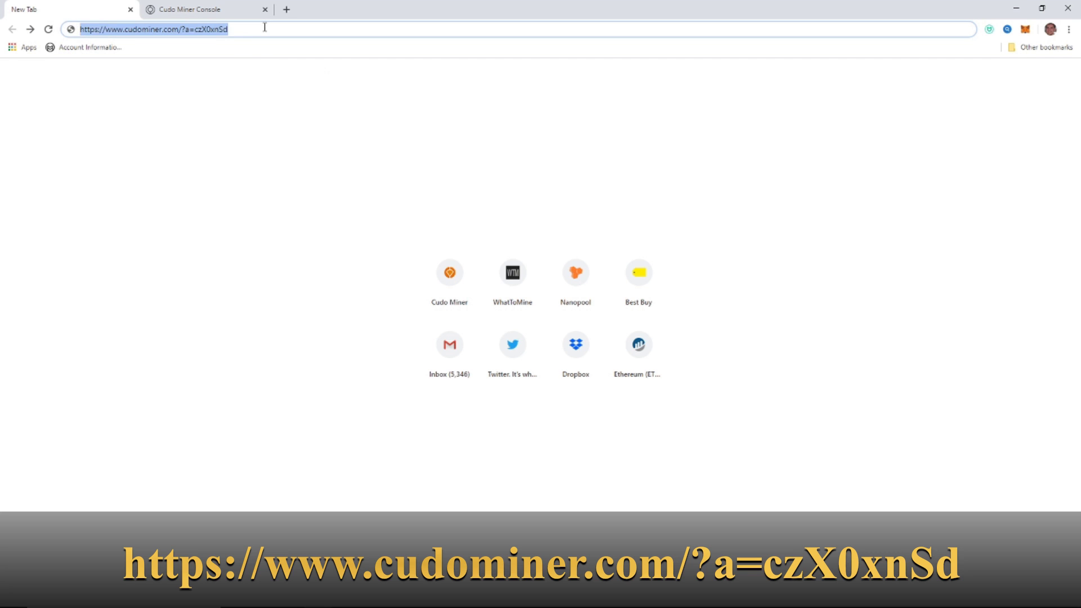
pyautogui.press('Return')
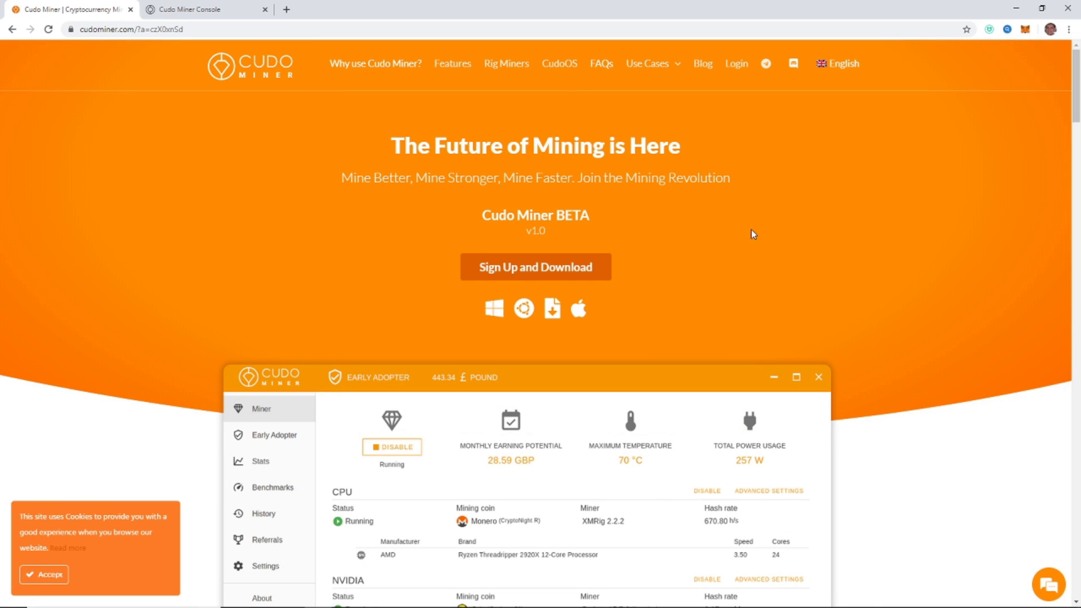
# Sign up via Sign Up and Download and reach the console dashboard with the 5.82 USD balance
pyautogui.click(545, 273)
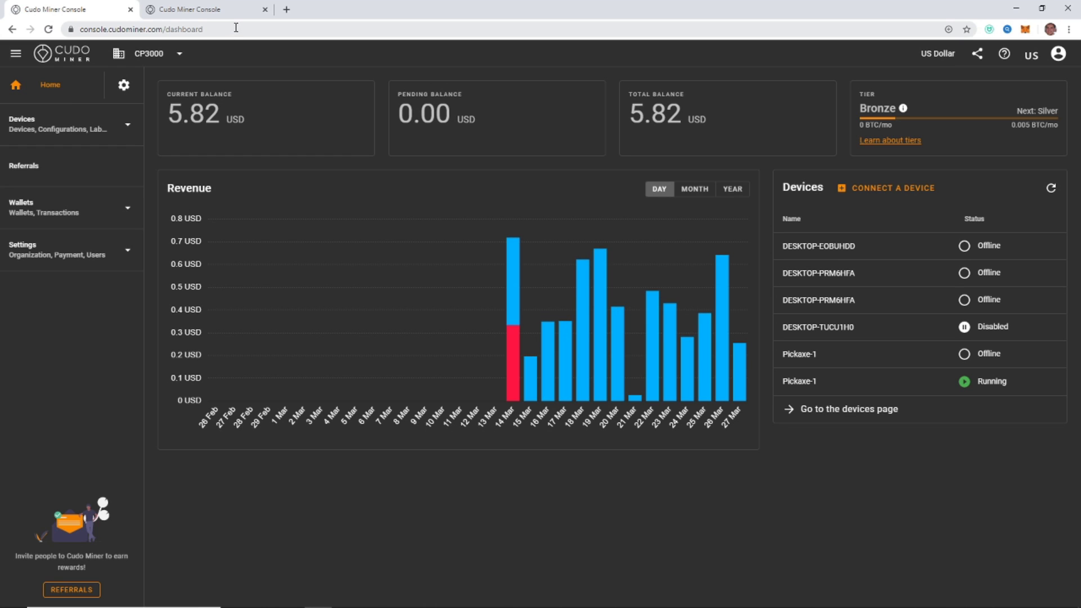
pyautogui.click(236, 28)
pyautogui.click(236, 28)
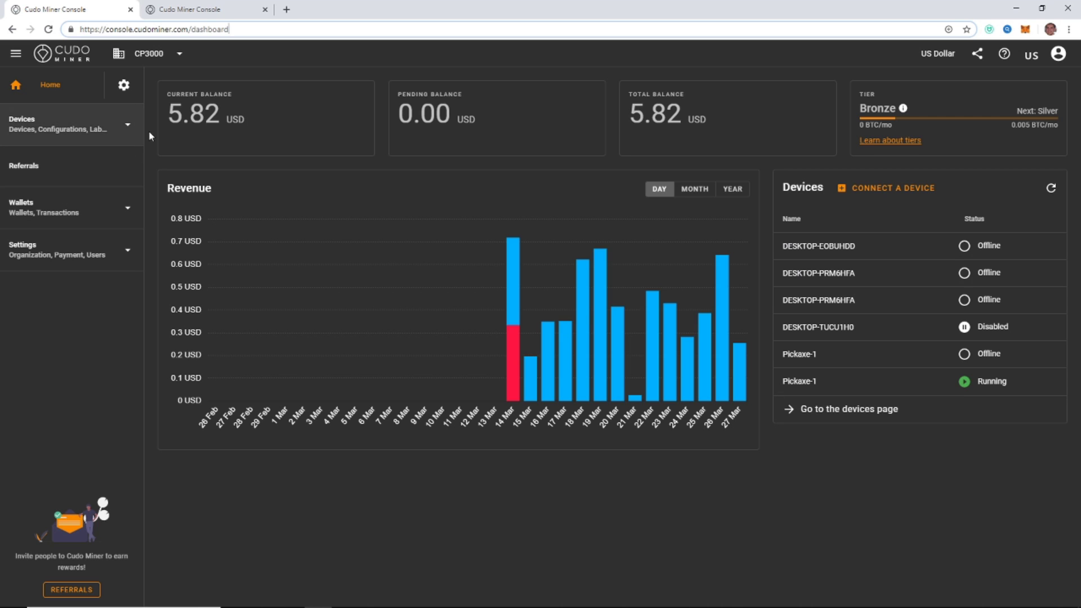
pyautogui.moveTo(515, 373)
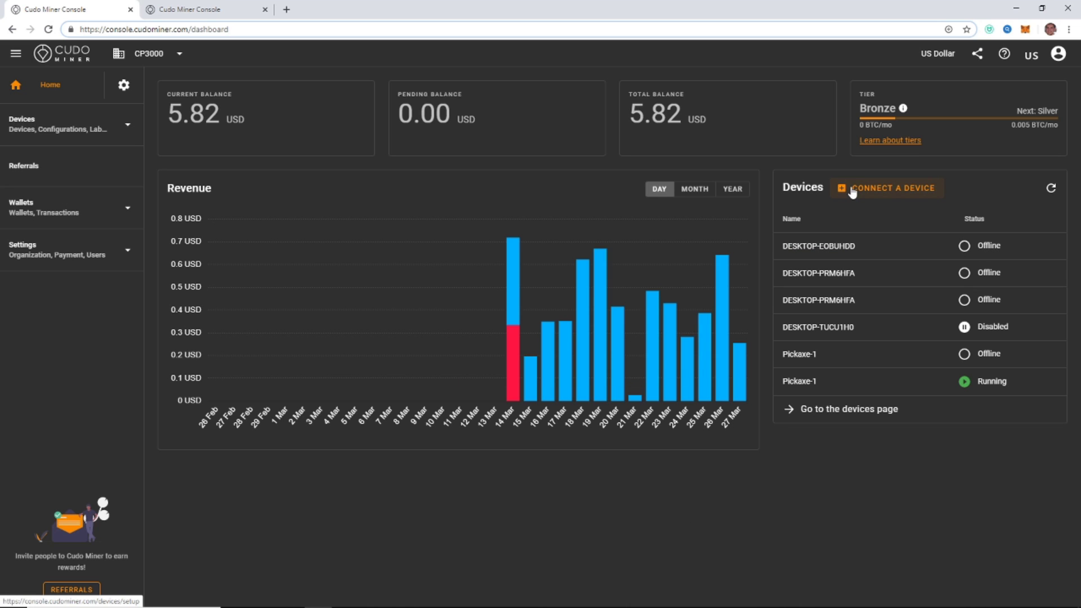
# Connect a new Windows device and download the Cudo Miner installer
pyautogui.click(895, 195)
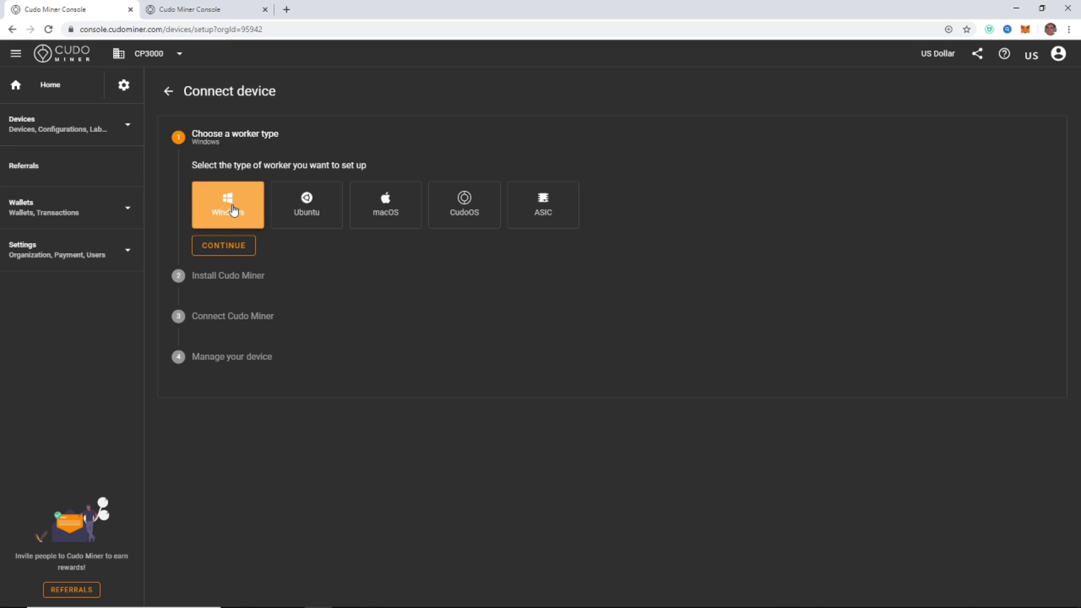
pyautogui.click(225, 246)
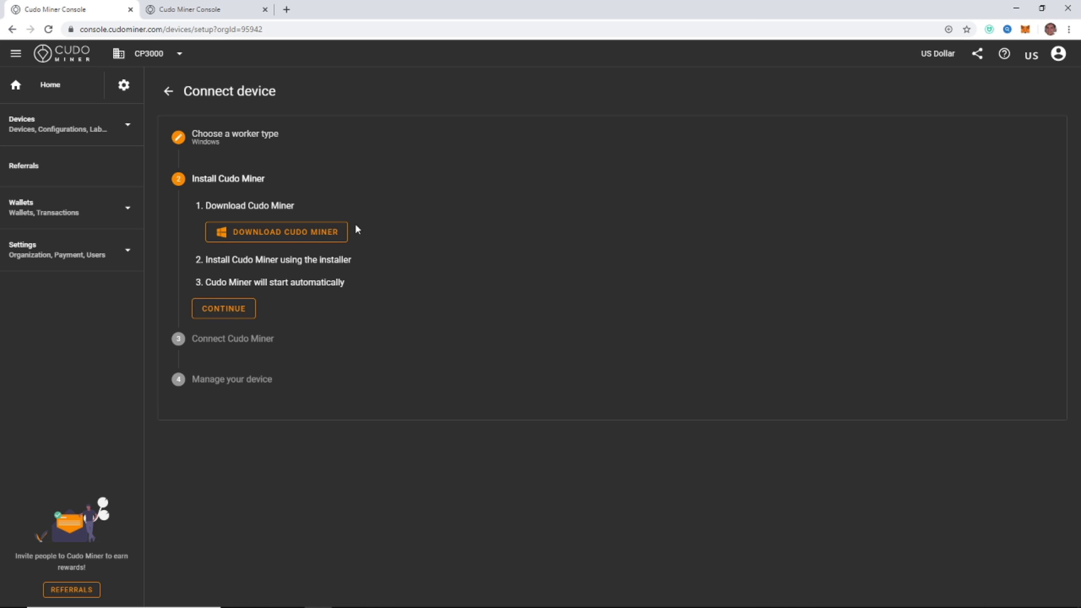
pyautogui.click(276, 237)
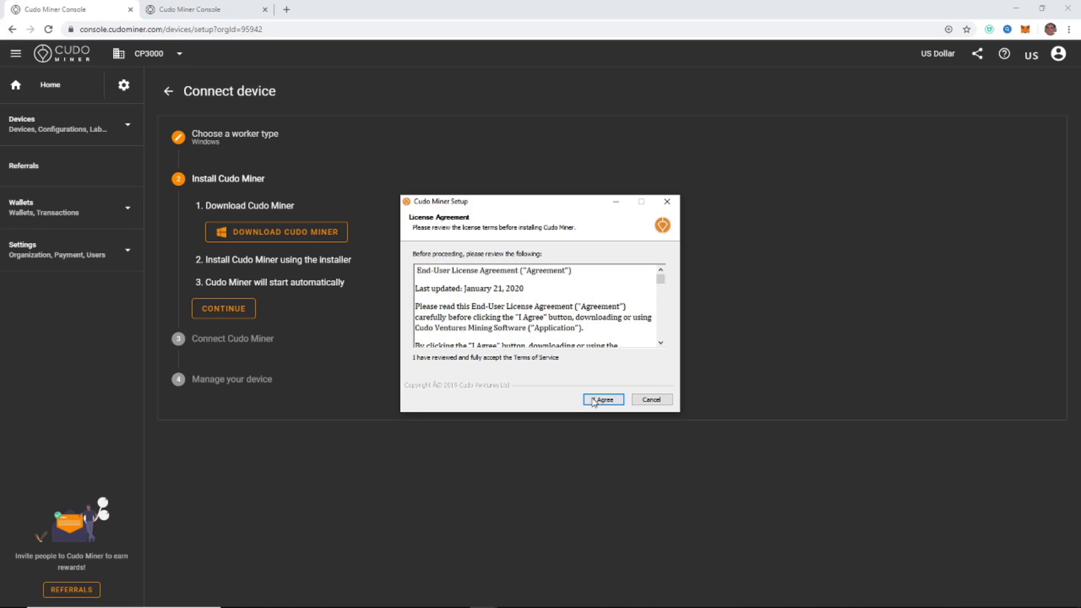
# Accept the license and install Cudo Miner as the Desktop app on the Stable Channel
pyautogui.click(603, 399)
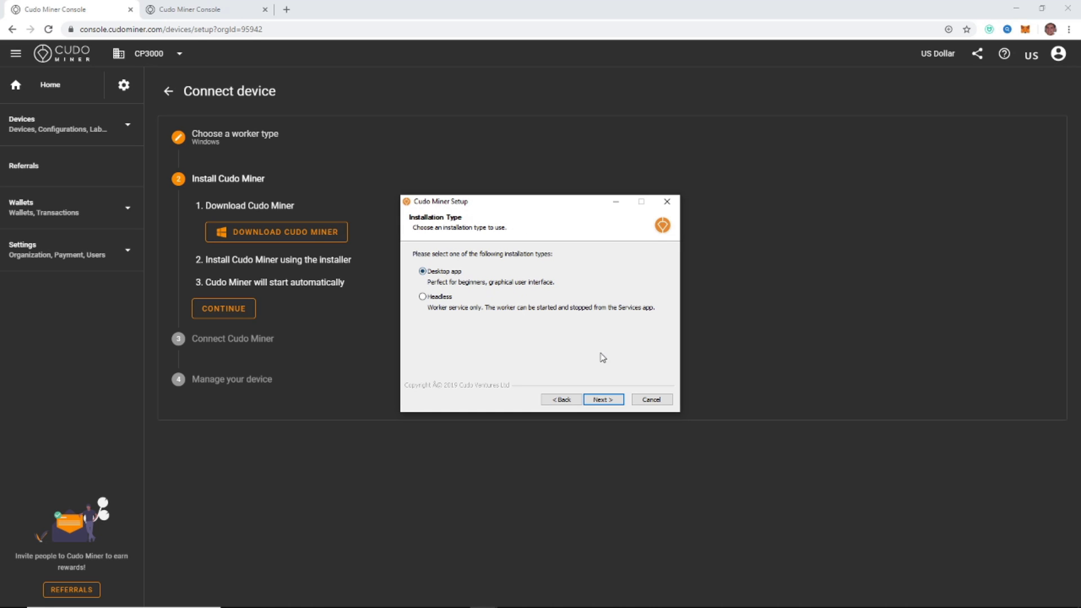
pyautogui.click(607, 402)
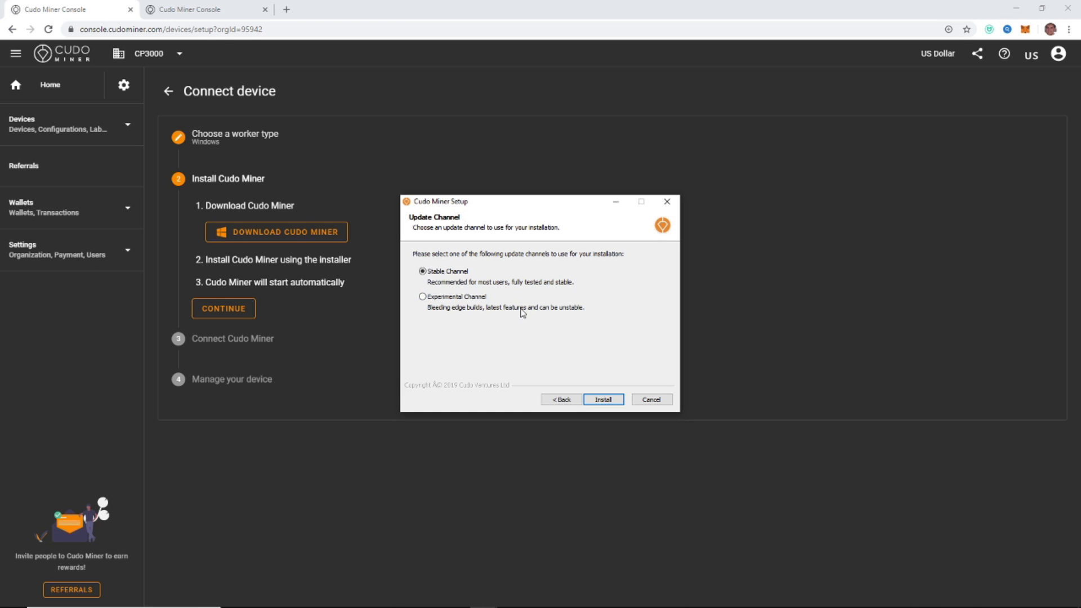
pyautogui.click(601, 401)
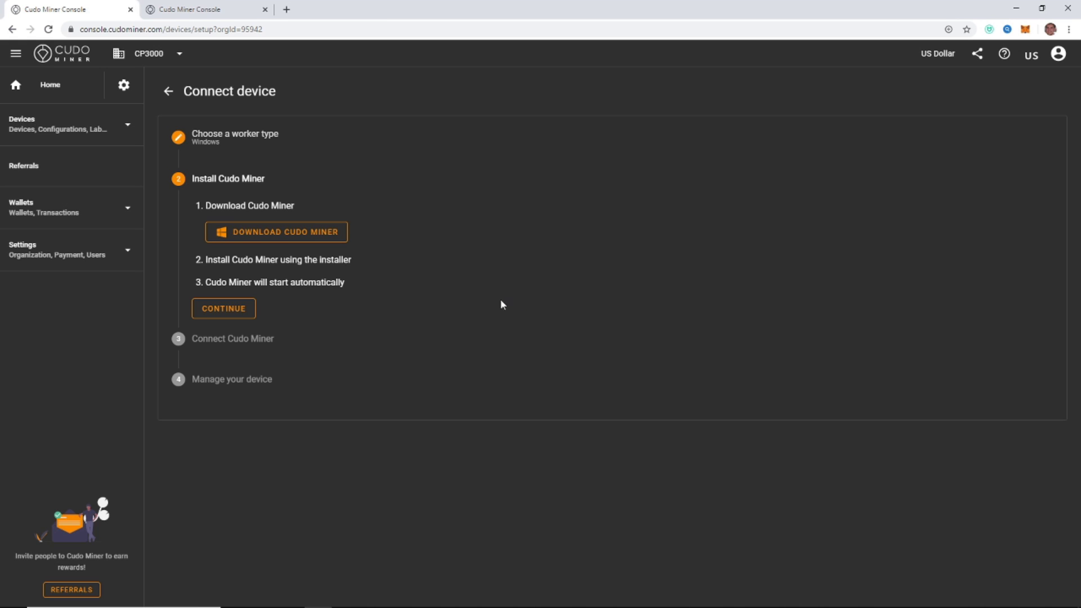
# Minimize Chrome to reveal the Cudo Miner desktop app dashboard
pyautogui.click(1015, 9)
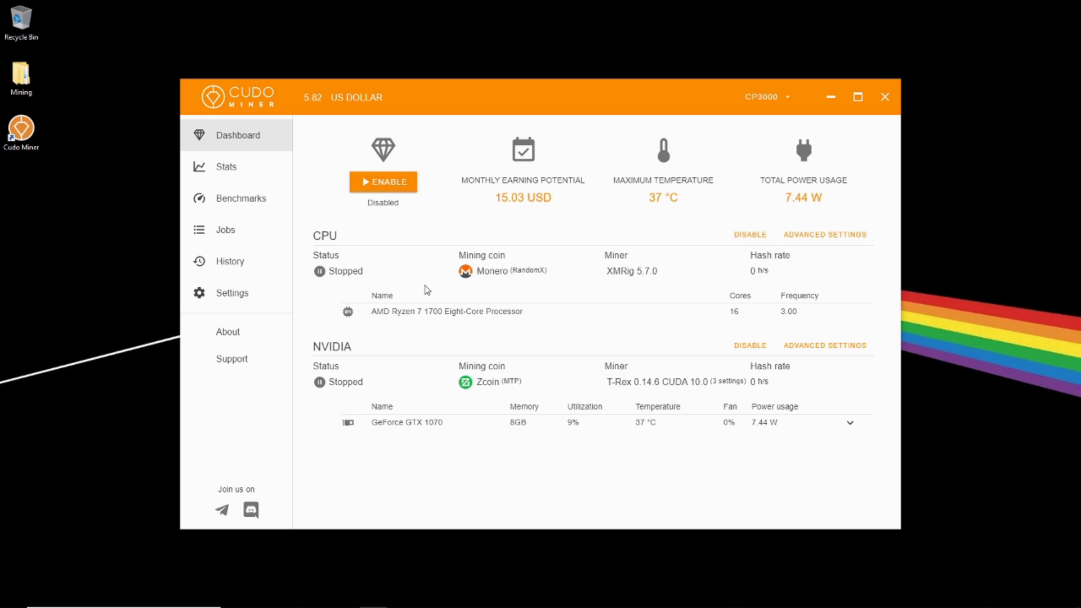
# In NVIDIA Advanced Settings, open the Ethereum Classic / Ethash / Claymore miner page
pyautogui.click(835, 346)
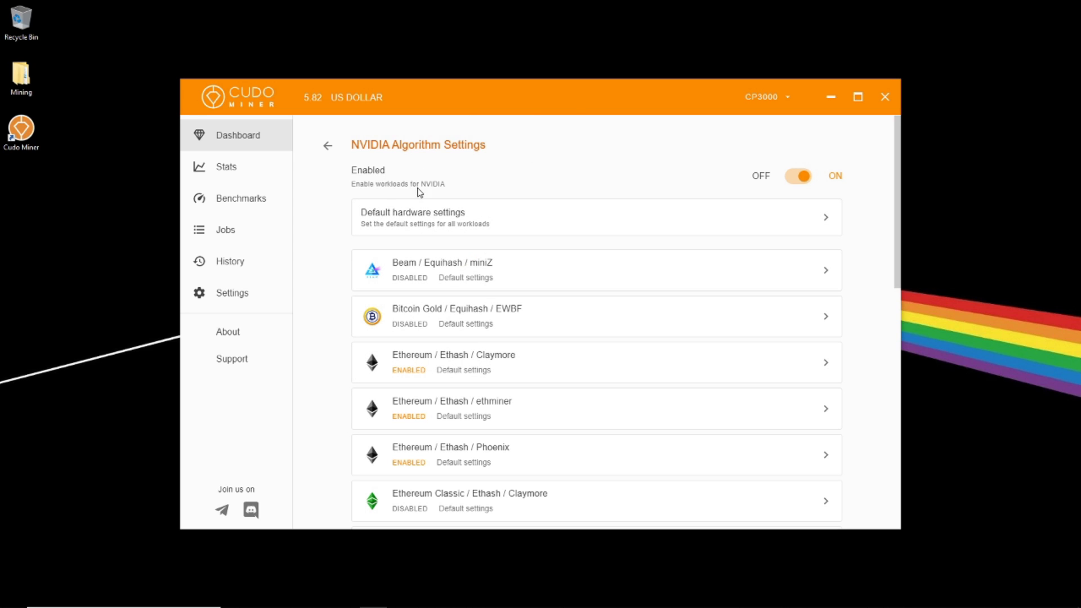
pyautogui.scroll(-1, 550, 271)
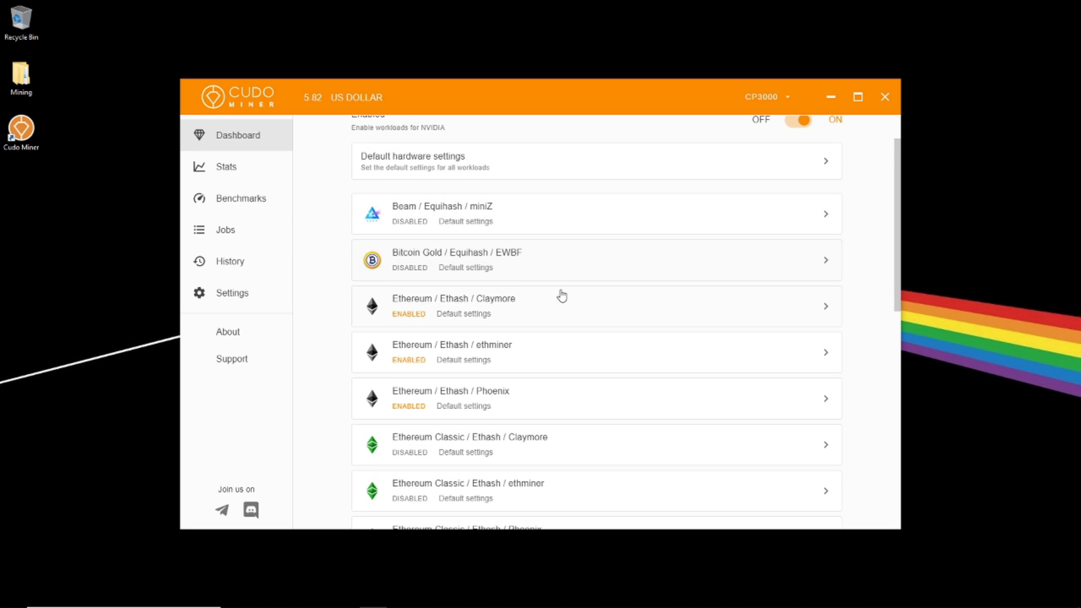
pyautogui.scroll(-1, 562, 297)
pyautogui.scroll(-1, 567, 306)
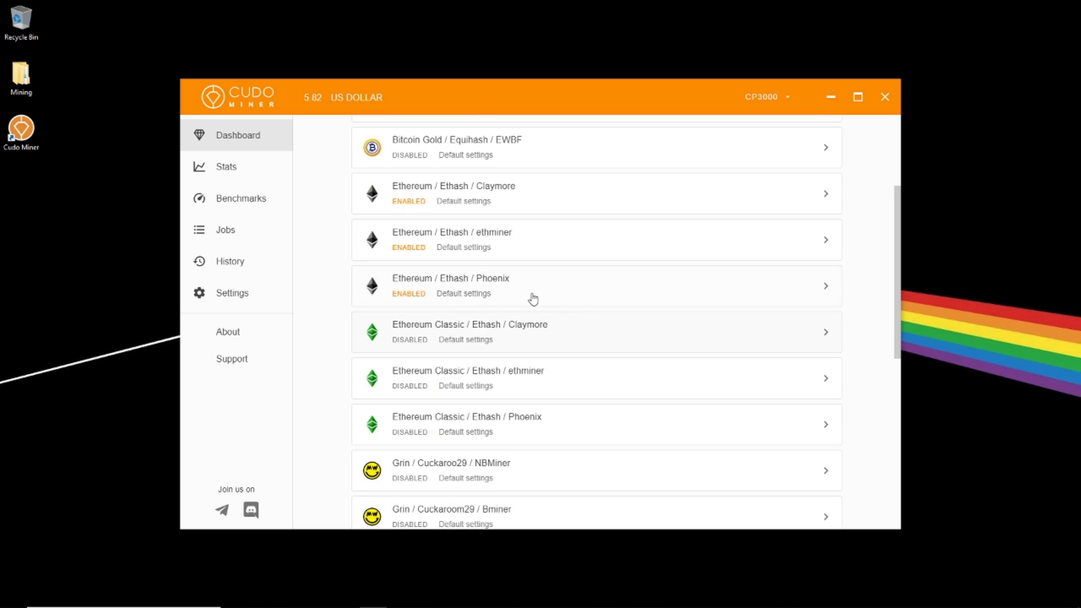
pyautogui.scroll(-1, 598, 302)
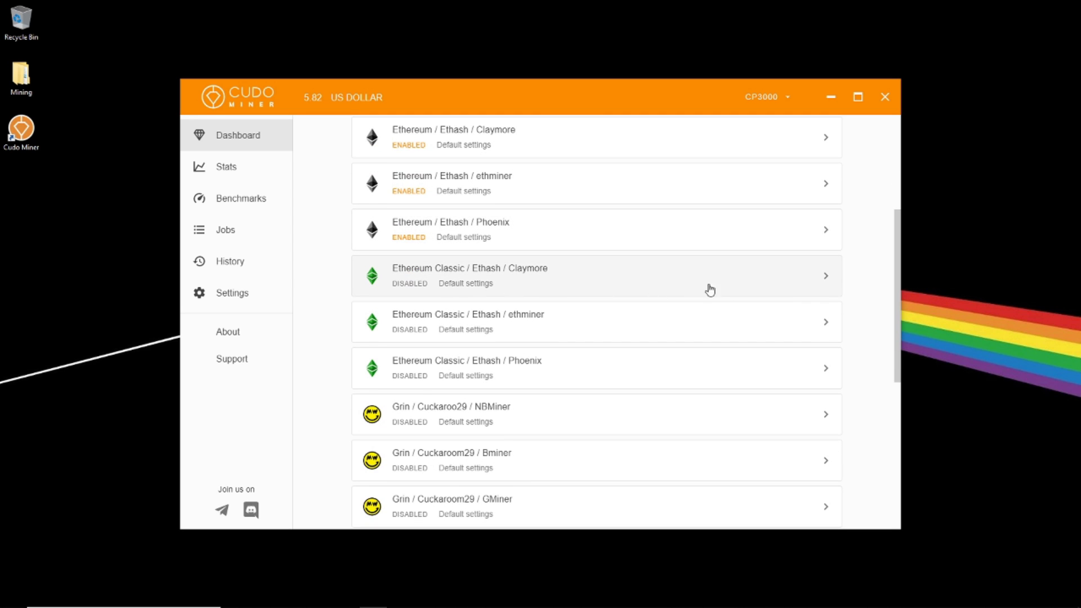
pyautogui.scroll(-1, 518, 264)
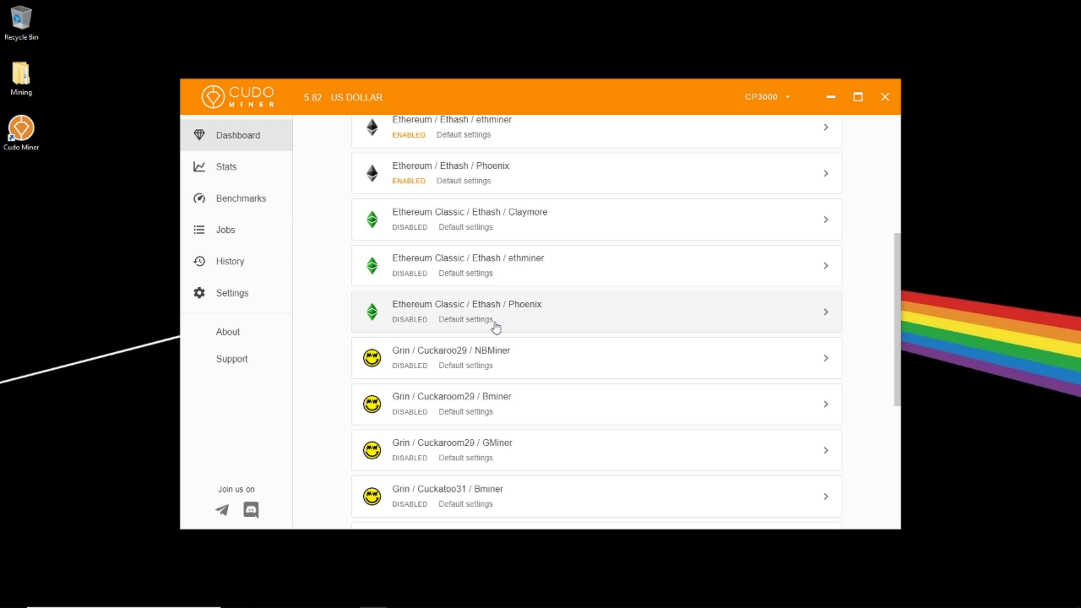
pyautogui.click(586, 224)
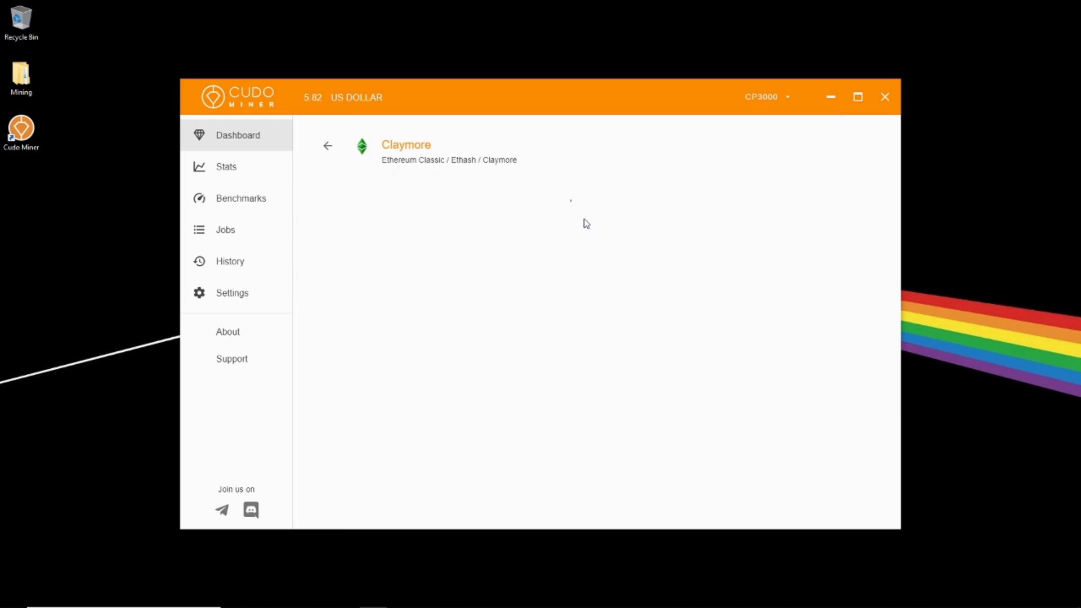
# Enable the Ethereum Classic Claymore, ethminer and Phoenix miners for the NVIDIA GPU
pyautogui.click(710, 193)
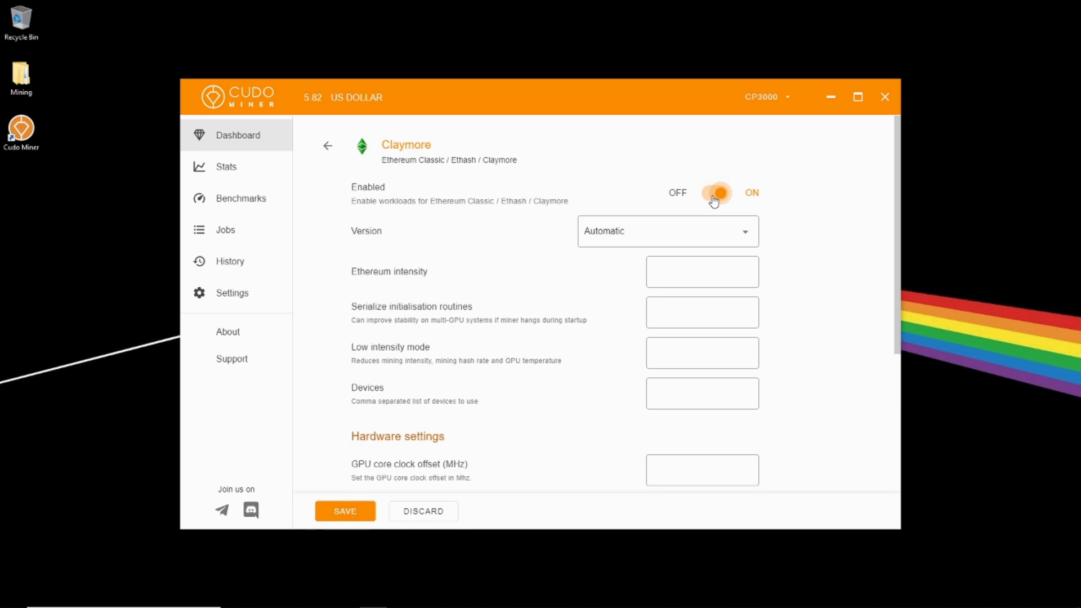
pyautogui.click(329, 148)
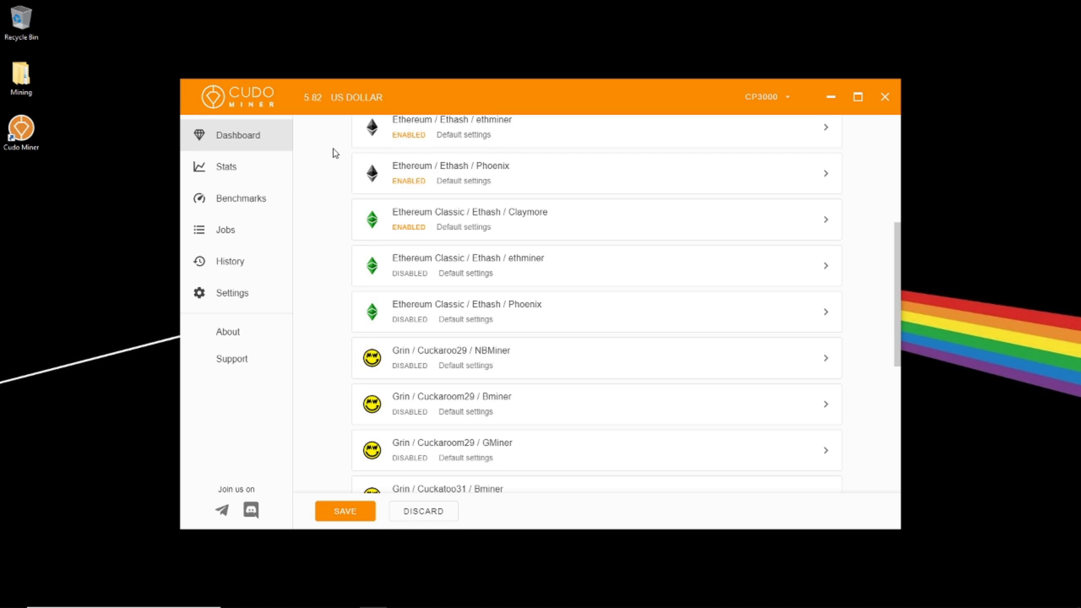
pyautogui.click(515, 260)
pyautogui.click(710, 193)
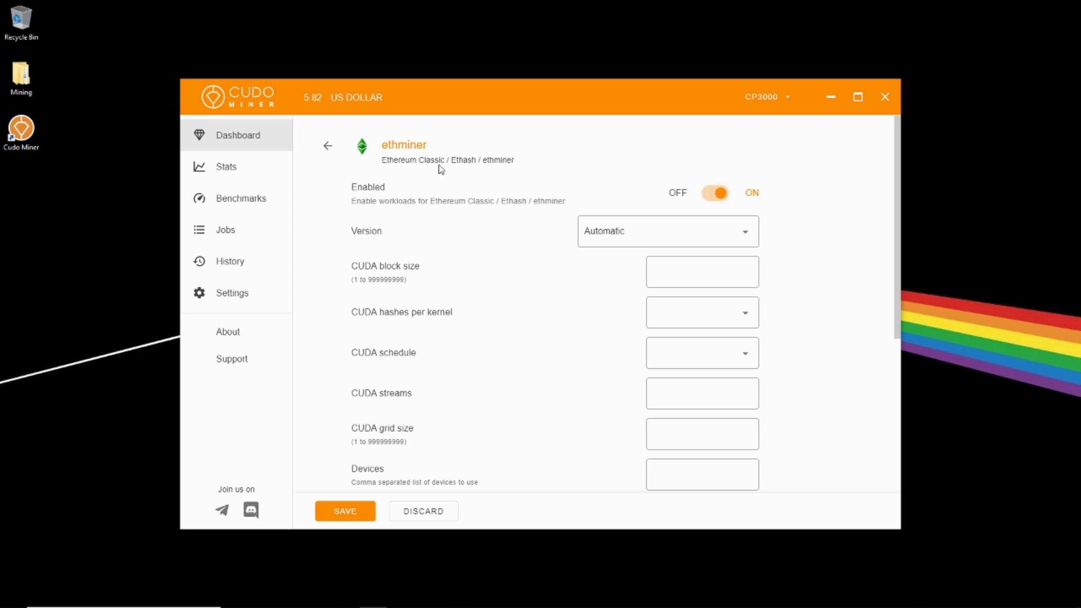
pyautogui.click(329, 150)
pyautogui.click(543, 312)
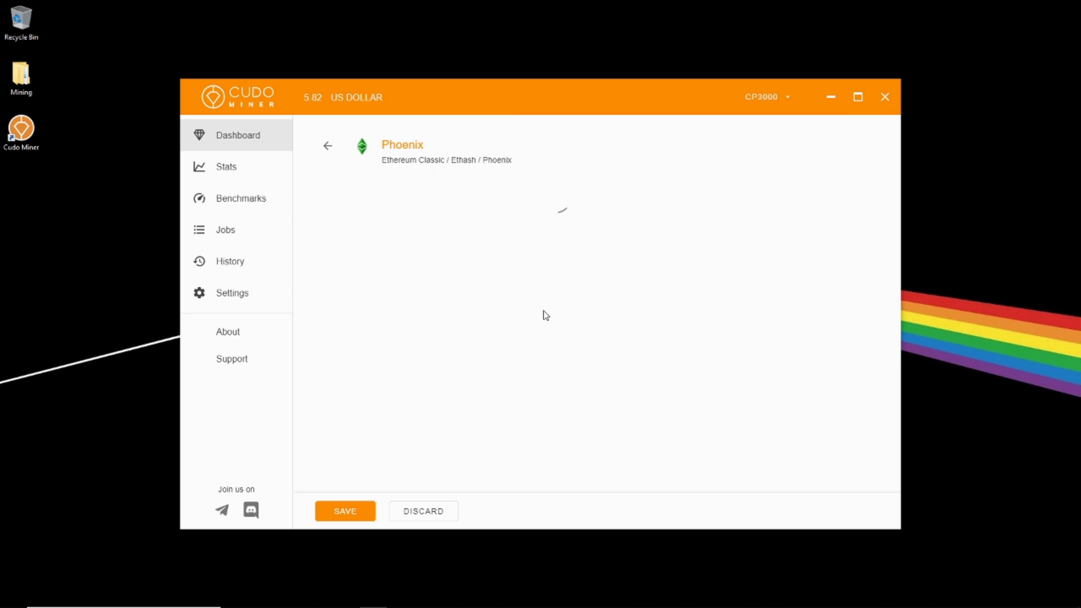
pyautogui.click(710, 193)
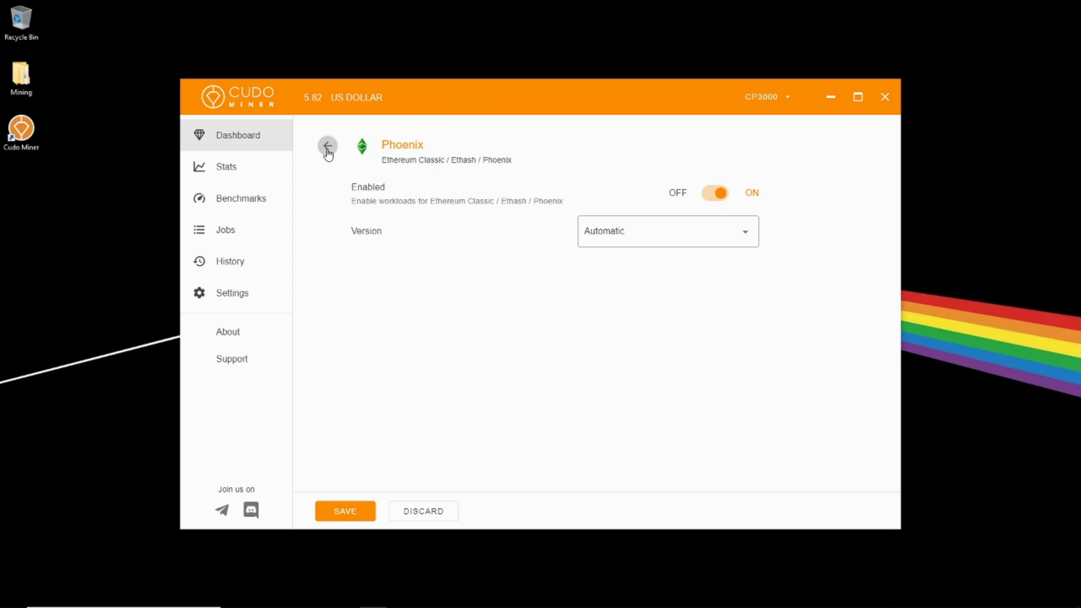
pyautogui.click(327, 145)
# Disable the Zcoin / MTP / T-Rex miner for the NVIDIA GPU
pyautogui.scroll(-6, 571, 281)
pyautogui.click(547, 452)
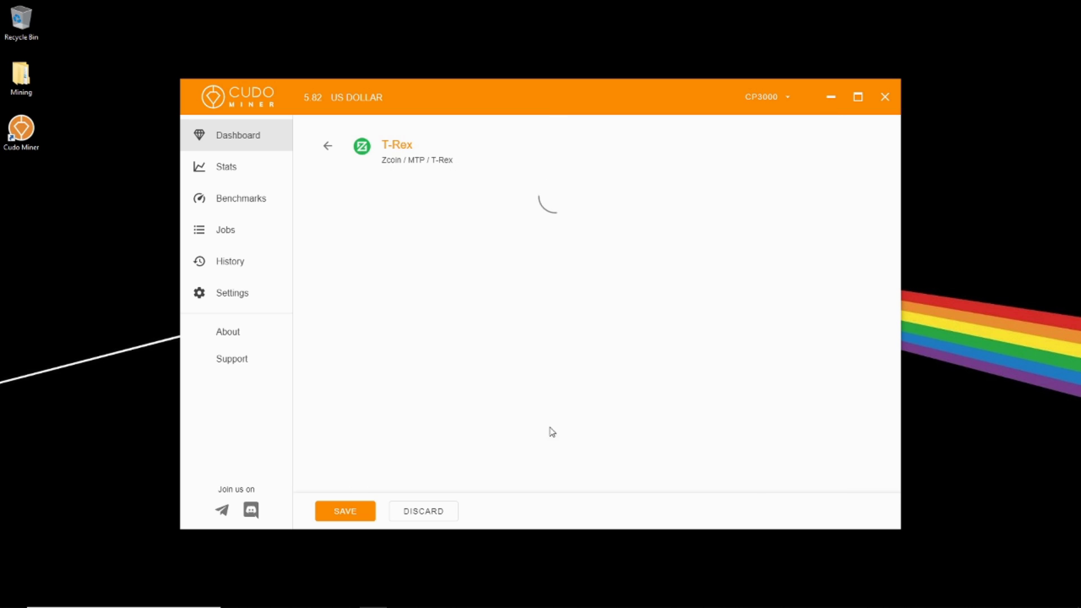
pyautogui.click(714, 193)
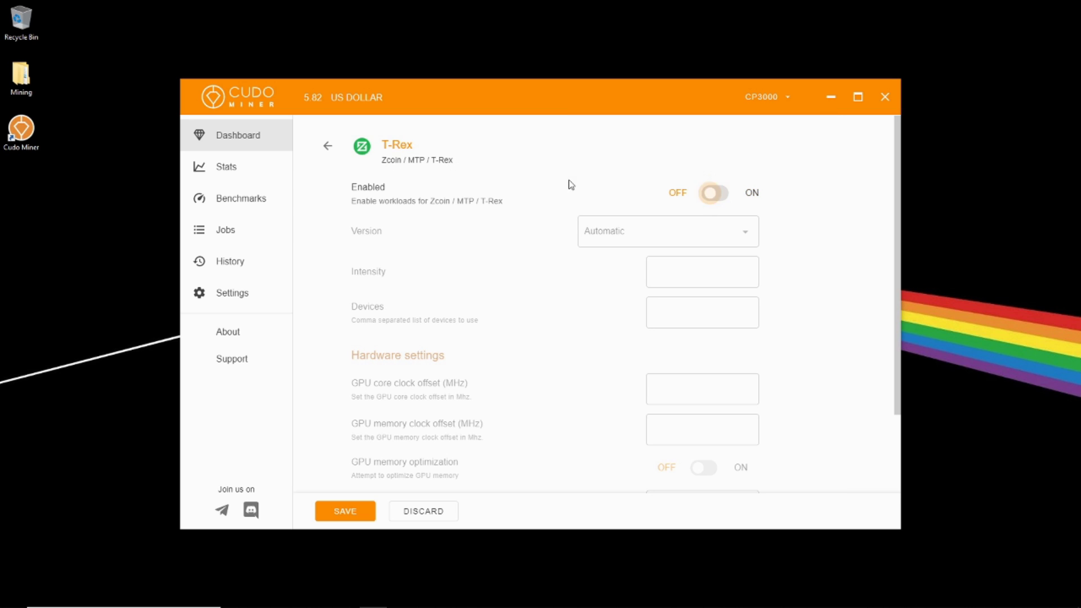
pyautogui.click(326, 146)
pyautogui.scroll(6, 532, 281)
# Disable the Ethereum Claymore, ethminer and Phoenix miners on the NVIDIA GPU
pyautogui.scroll(-3, 545, 280)
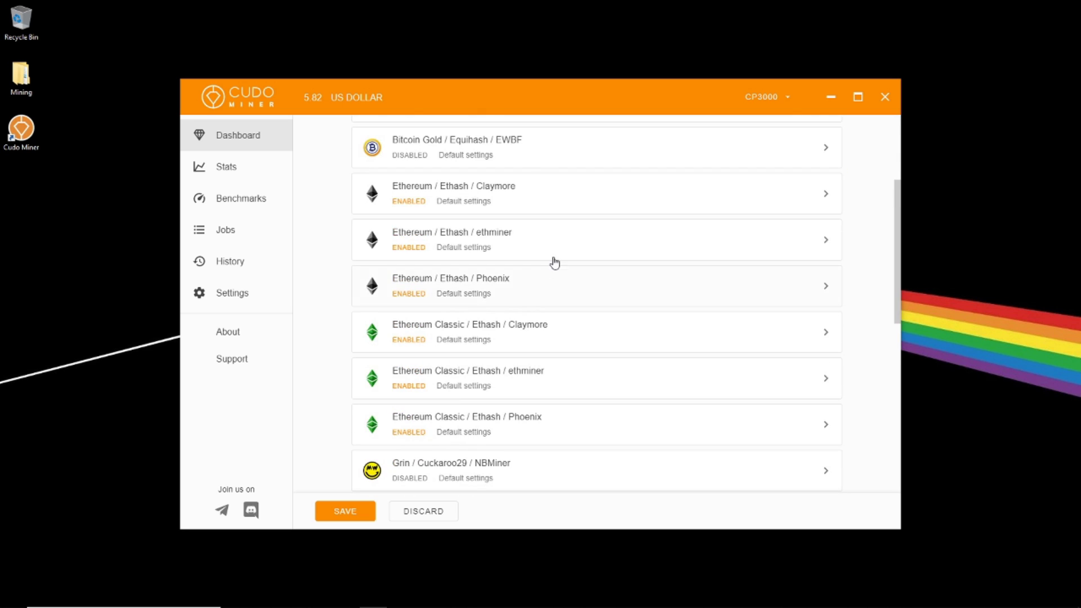
pyautogui.click(546, 207)
pyautogui.click(710, 194)
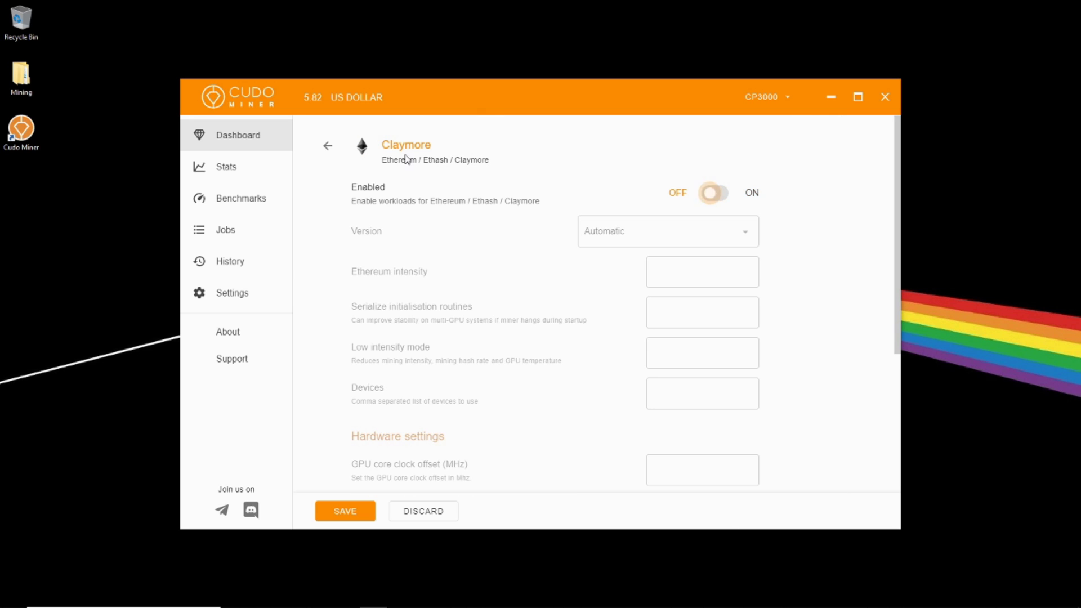
pyautogui.click(327, 145)
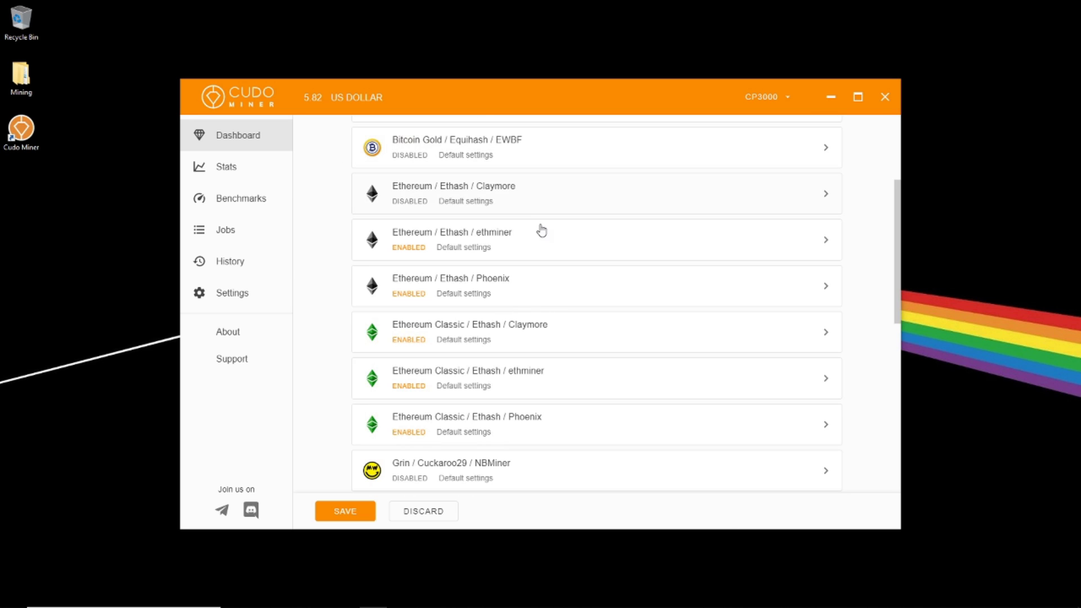
pyautogui.click(626, 247)
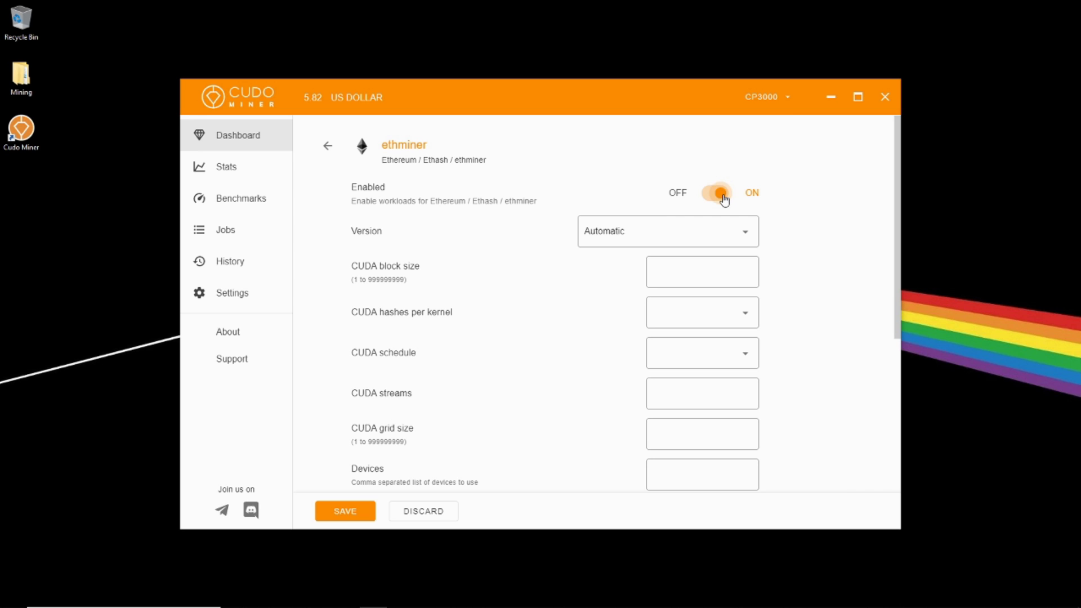
pyautogui.click(714, 194)
pyautogui.click(325, 148)
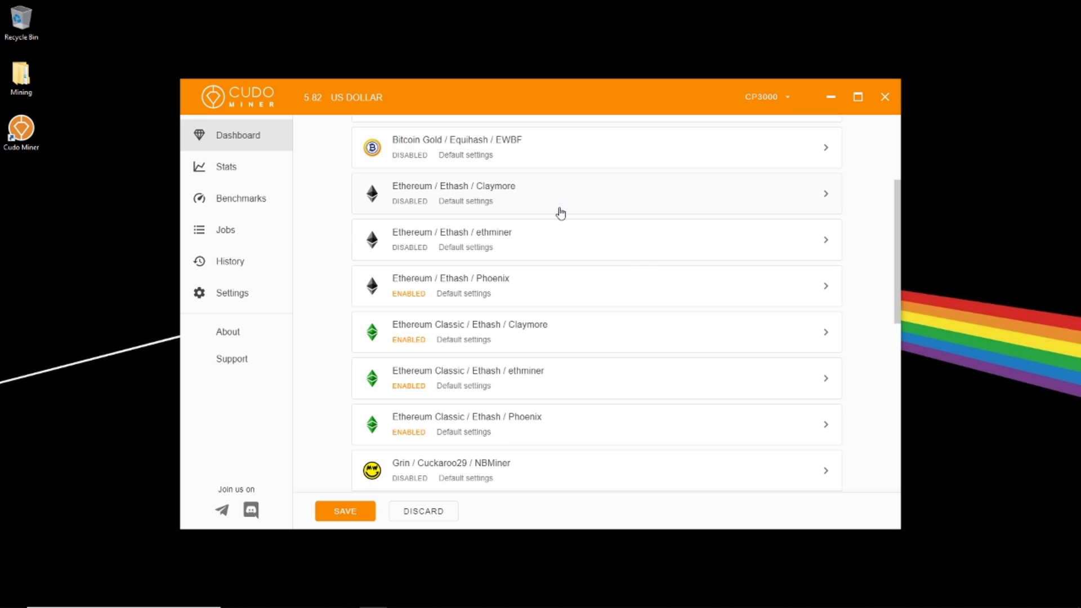
pyautogui.click(631, 285)
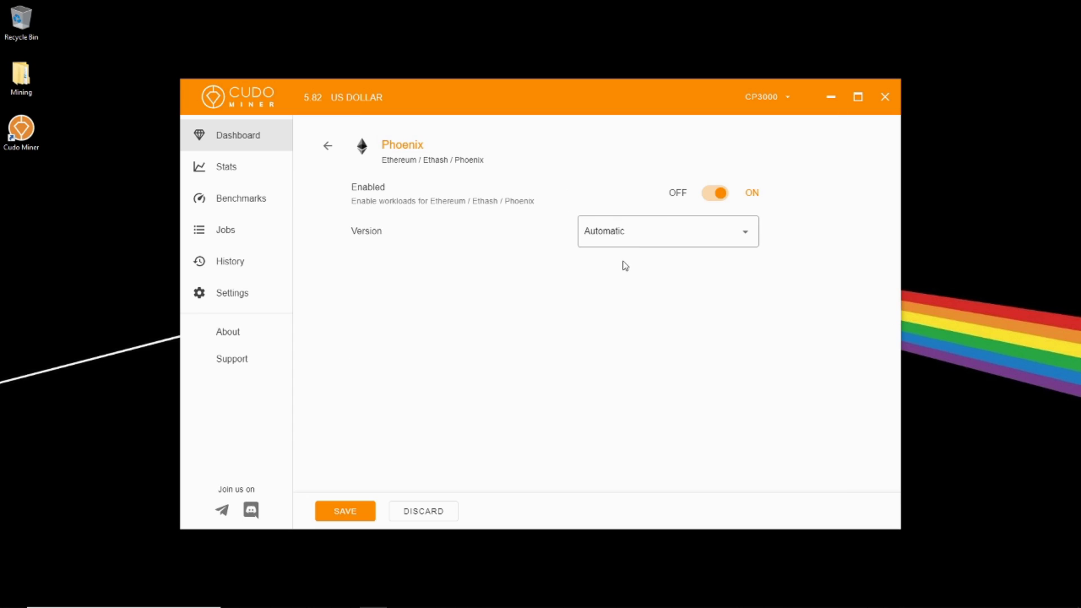
pyautogui.click(712, 196)
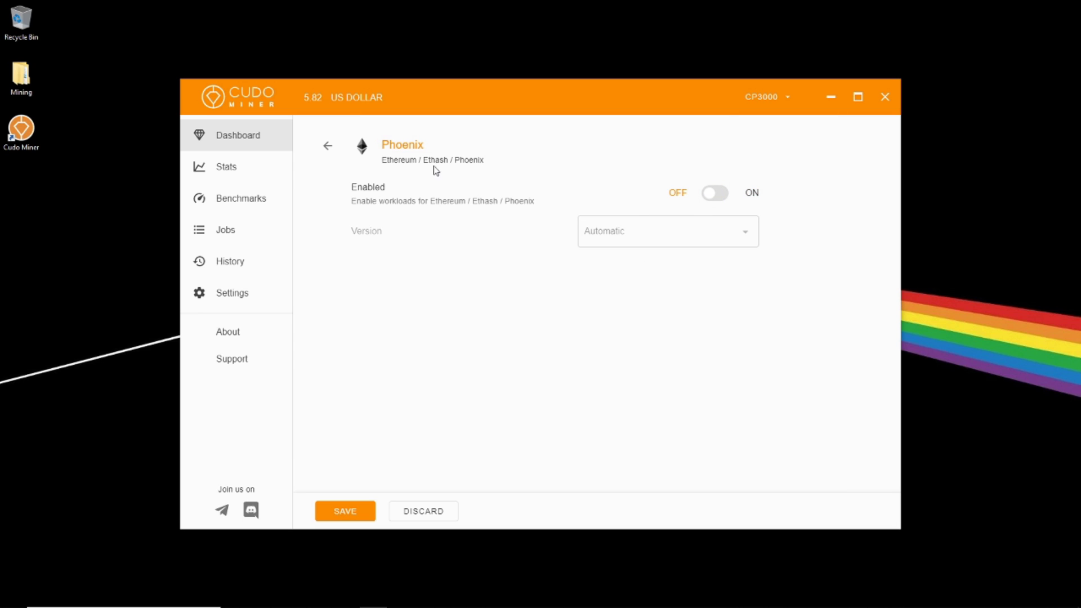
pyautogui.click(331, 148)
# Save the changed NVIDIA algorithm settings
pyautogui.scroll(-3, 386, 184)
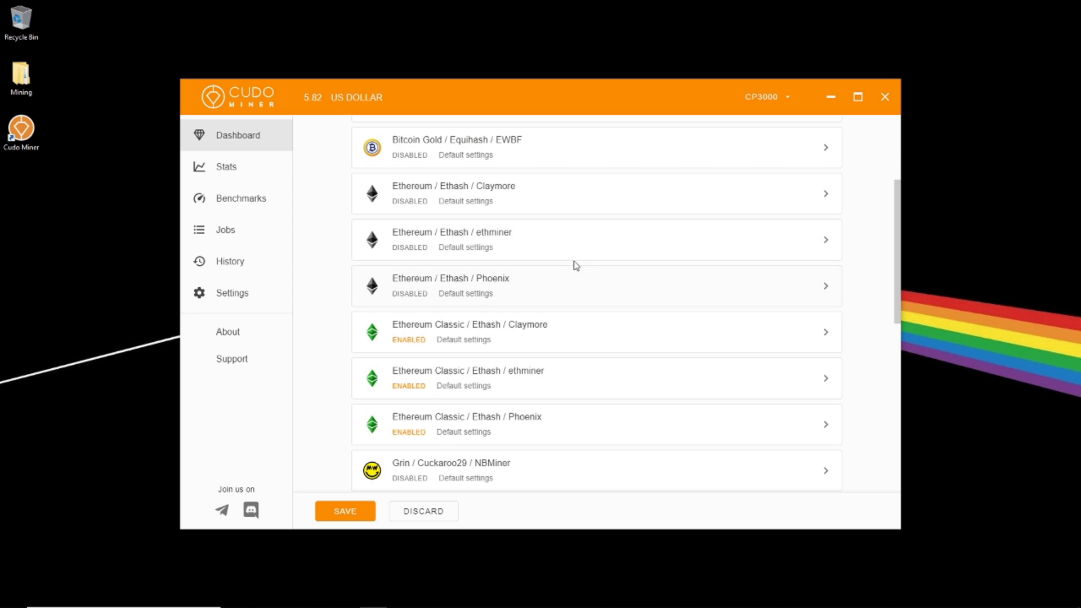
pyautogui.scroll(2, 573, 262)
pyautogui.scroll(-3, 567, 253)
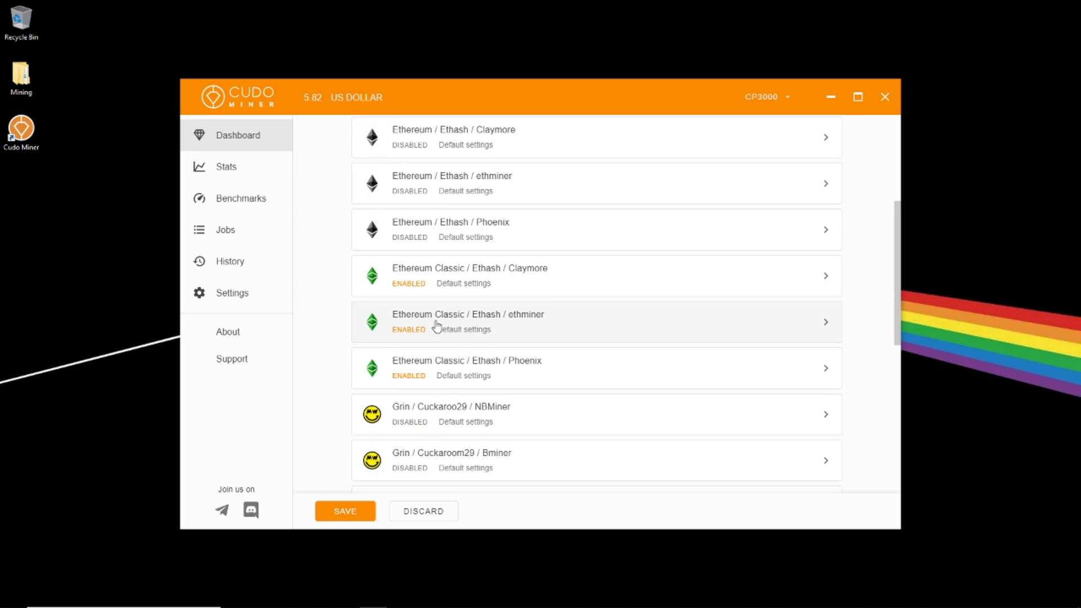
pyautogui.scroll(-1, 510, 361)
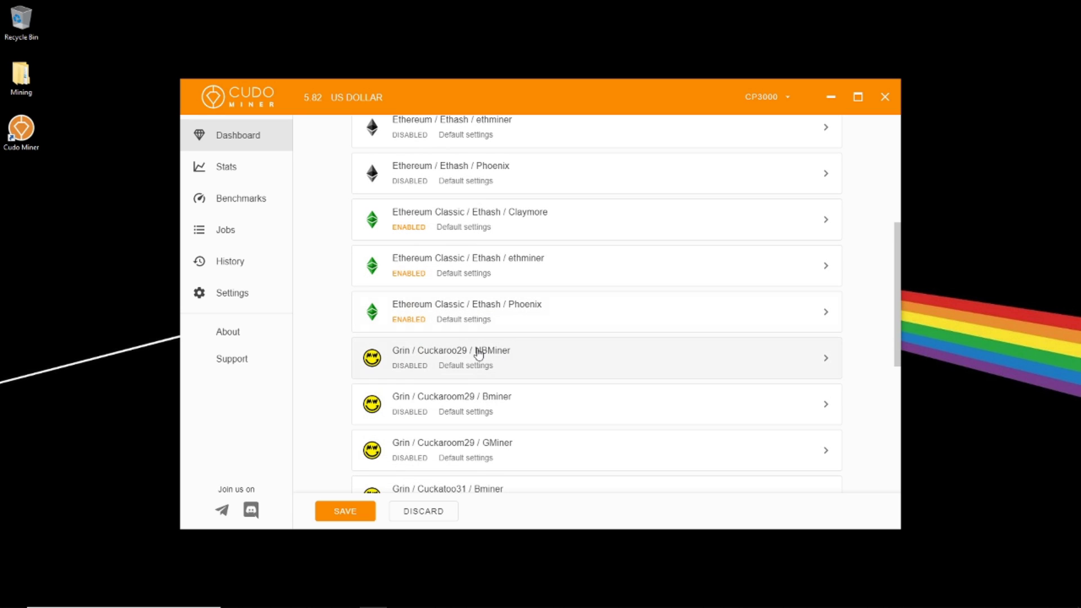
pyautogui.click(350, 516)
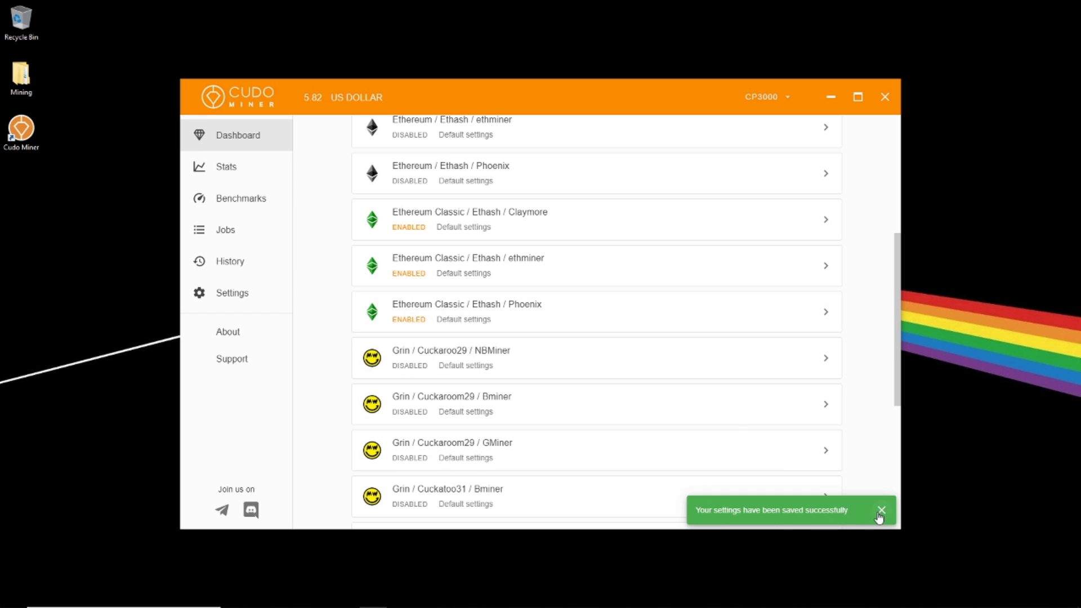
pyautogui.scroll(5, 557, 332)
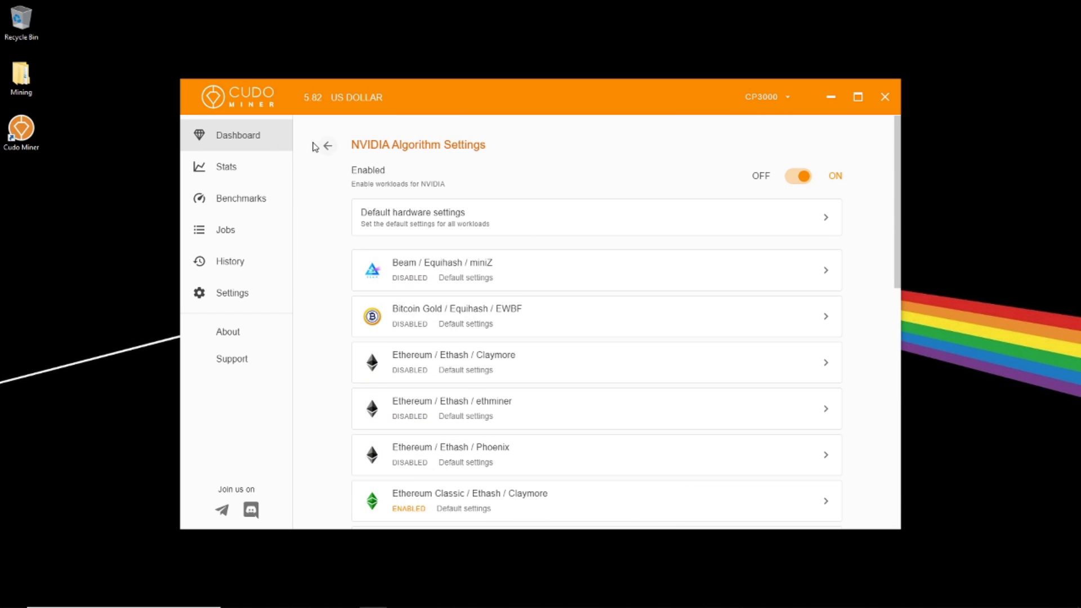
# Enable mining from the Dashboard: CPU on Monero, GTX 1070 on Ethereum Classic via Phoenix
pyautogui.click(265, 140)
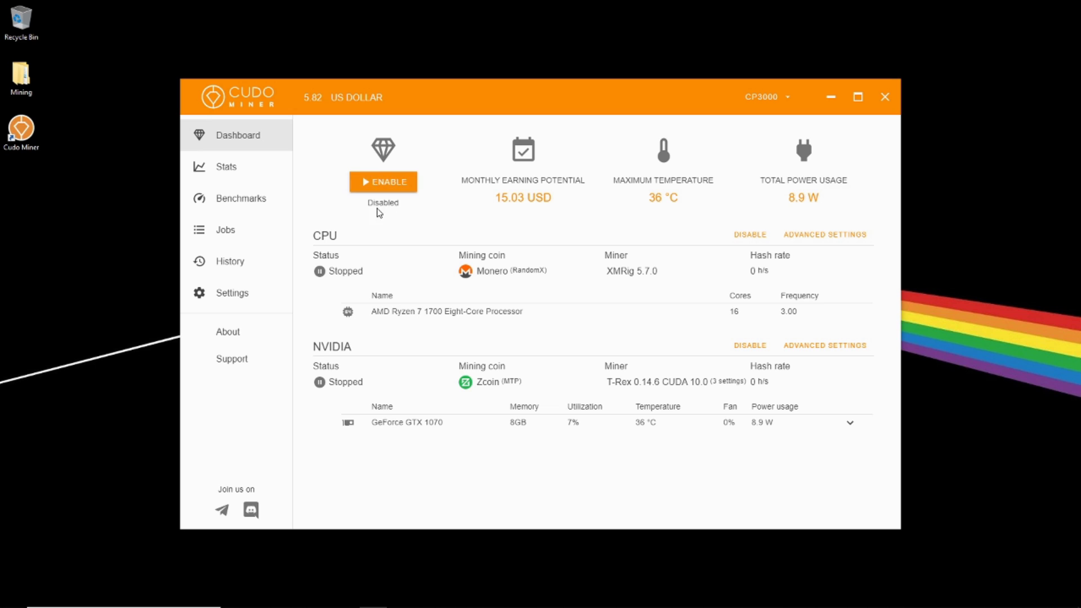
pyautogui.click(381, 188)
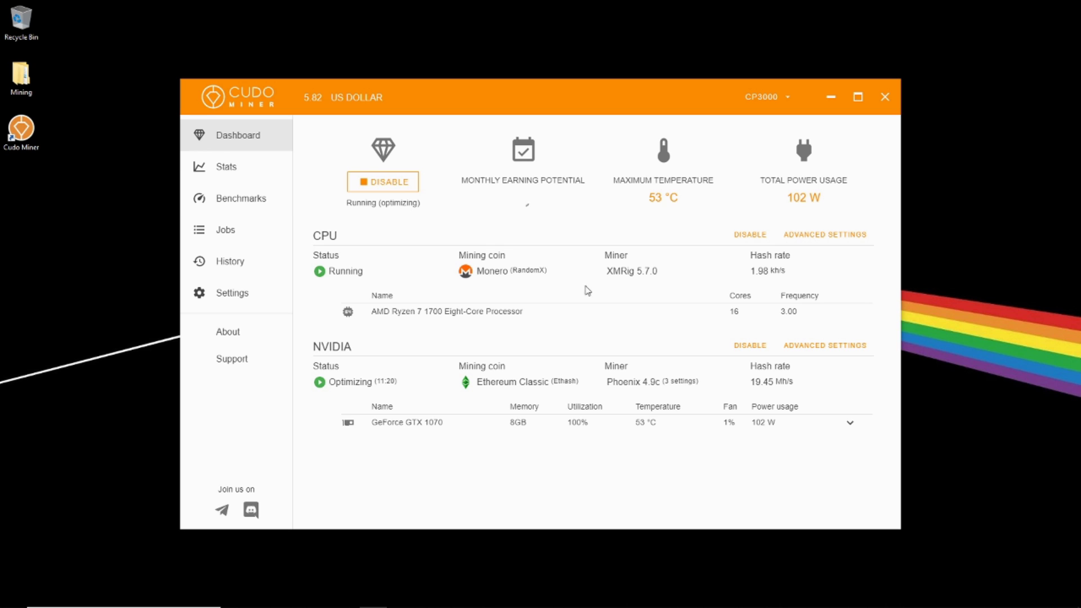
# Switch the Stats page's Revenue History chart to per-minute view
pyautogui.click(232, 178)
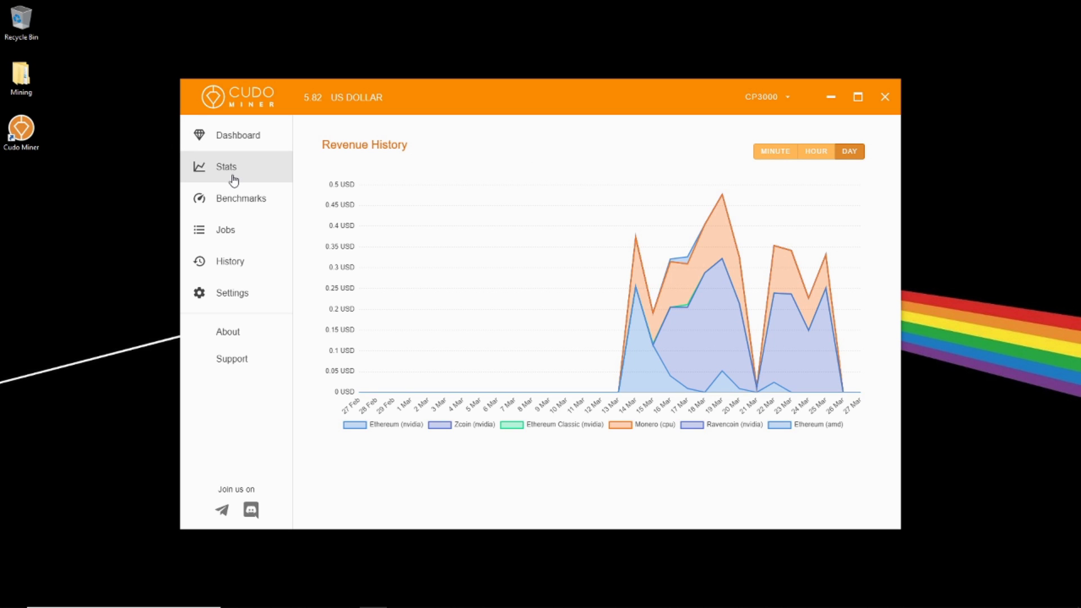
pyautogui.click(774, 151)
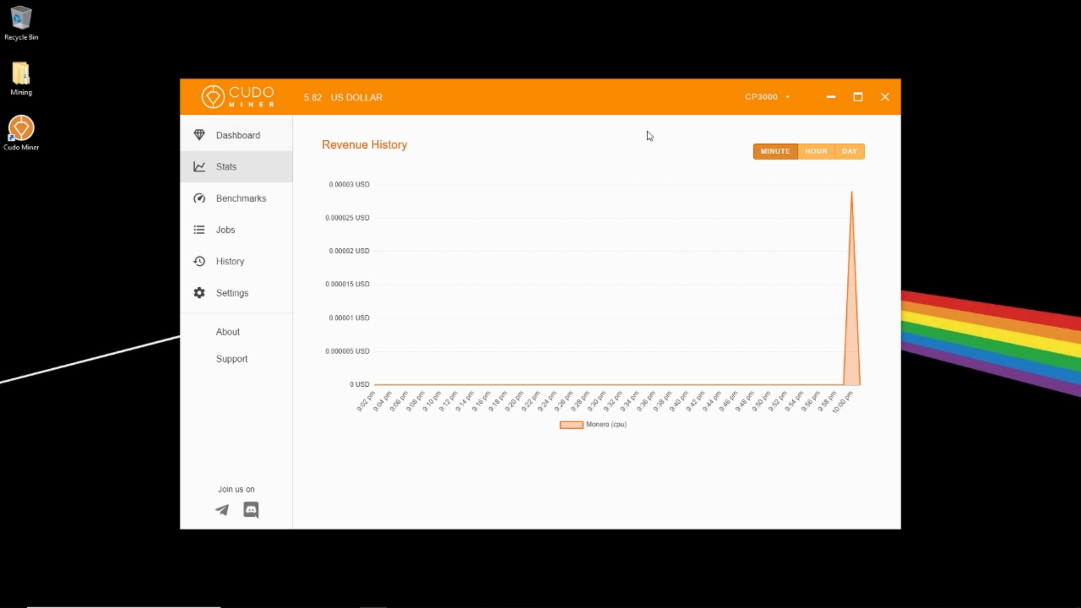
# Minimize Cudo Miner, return to the web console in Chrome and confirm the install step
pyautogui.click(832, 99)
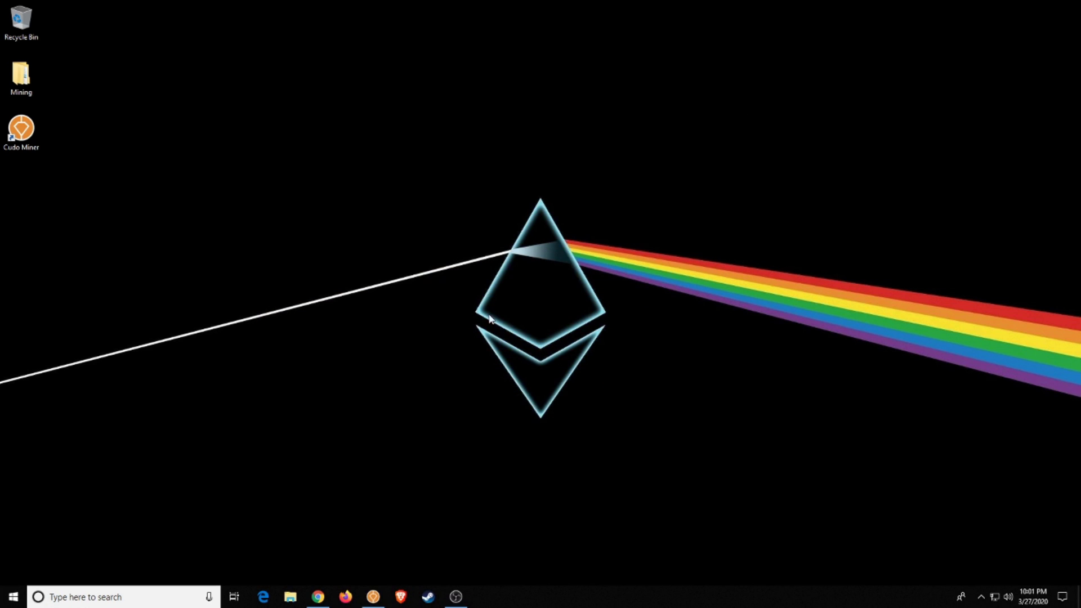
pyautogui.click(317, 594)
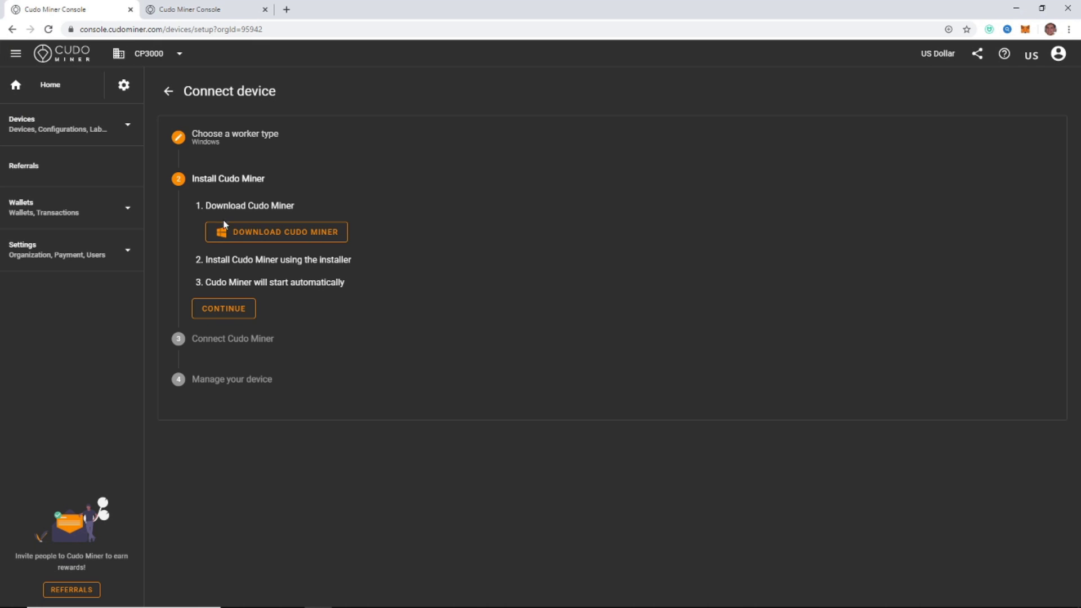
pyautogui.click(222, 315)
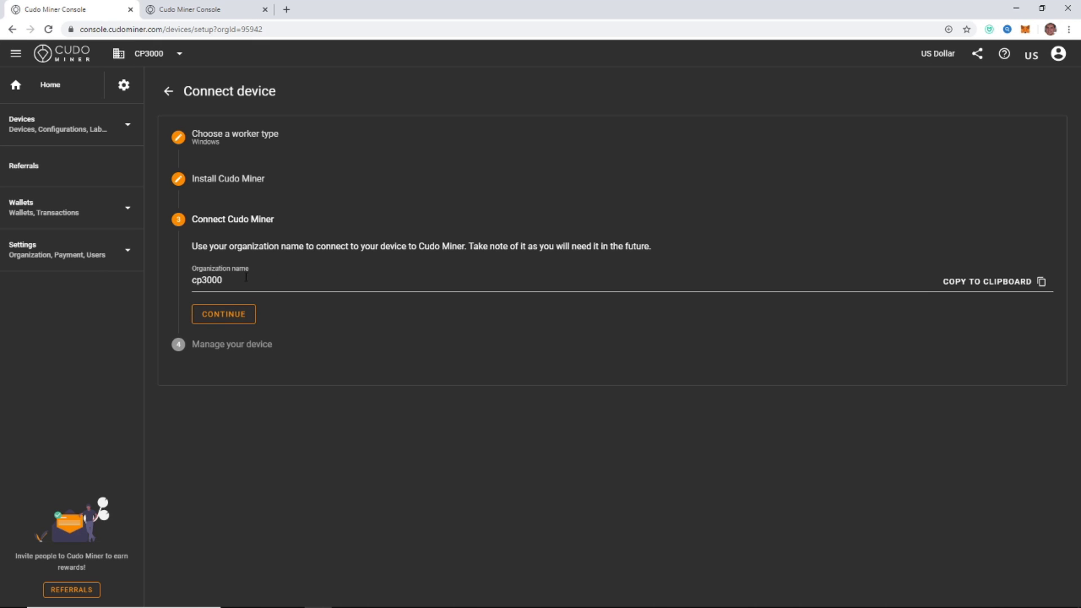
# Select the organization name and finish the connect step to reach Manage your device
pyautogui.click(220, 281)
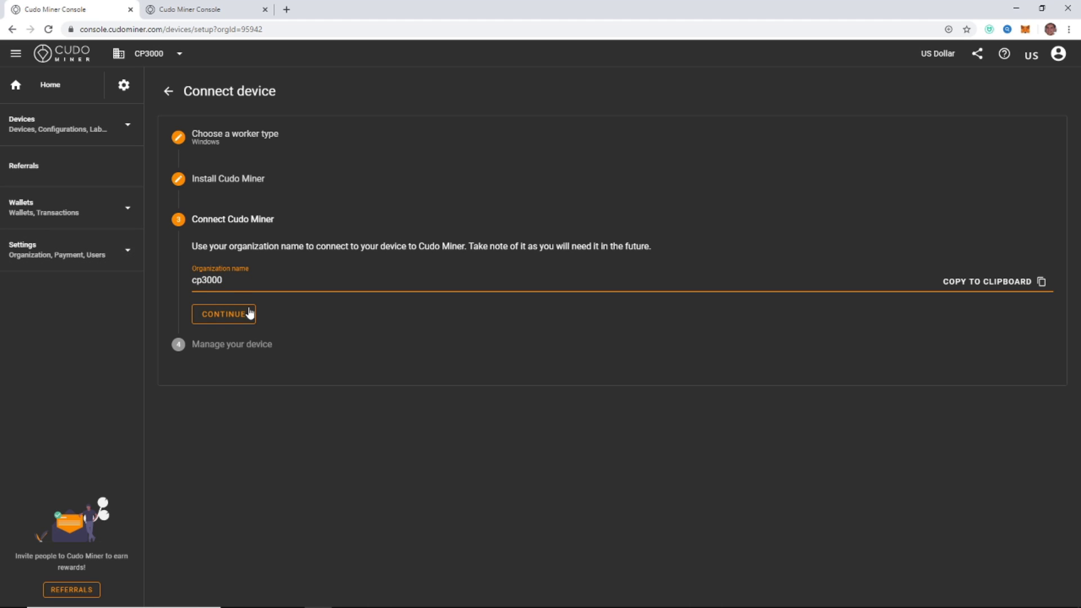
pyautogui.doubleClick(193, 280)
pyautogui.press('Right')
pyautogui.keyDown('shift'); pyautogui.click(195, 280); pyautogui.keyUp('shift')
pyautogui.click(227, 345)
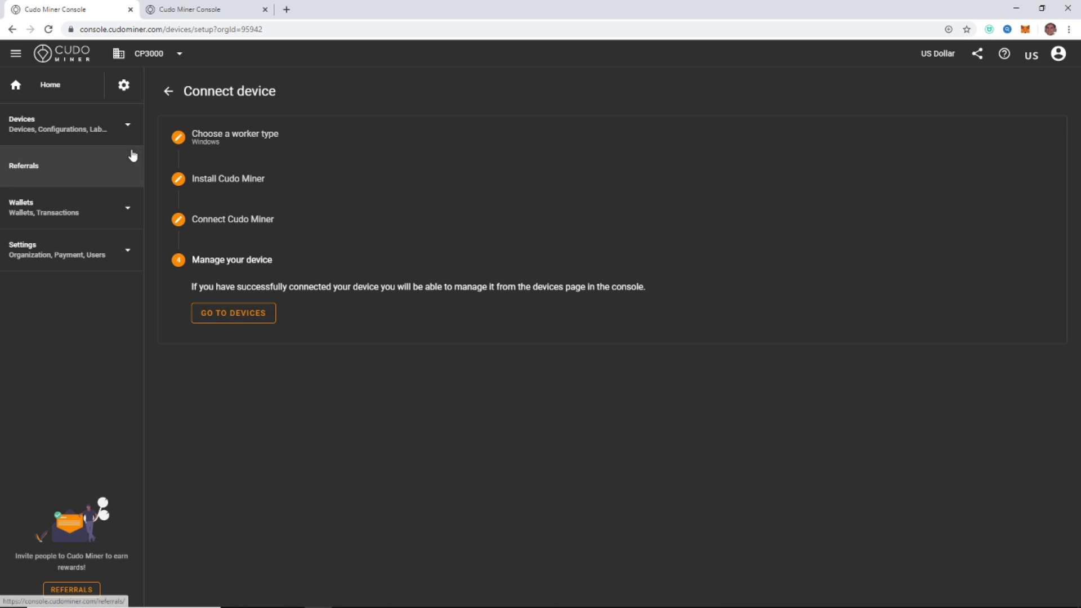
# List the devices as cards and open the DESKTOP-TUCU1H0 device's detail page
pyautogui.click(235, 318)
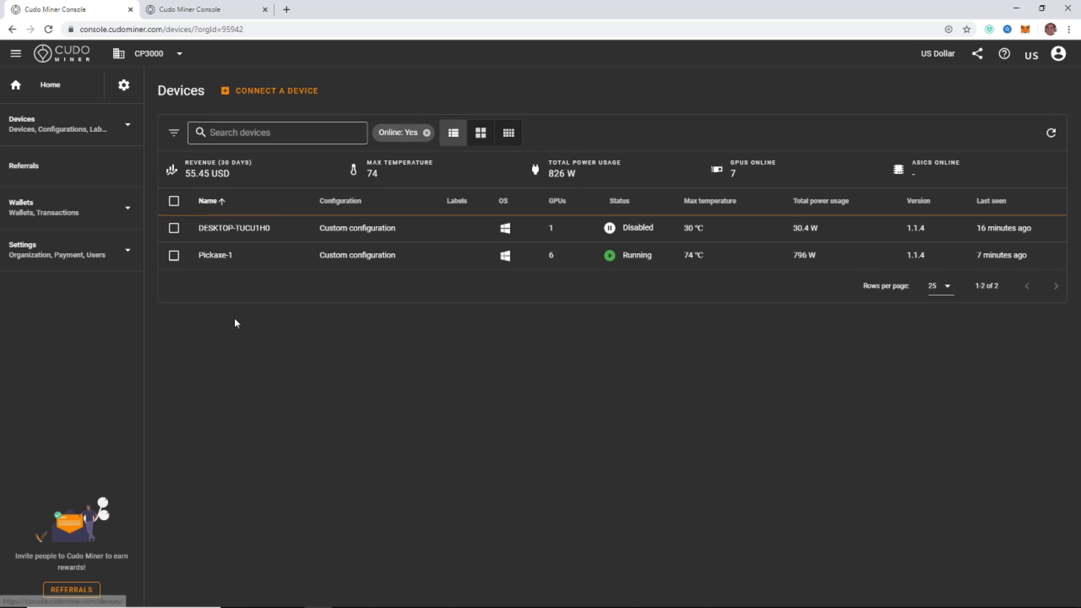
pyautogui.click(125, 127)
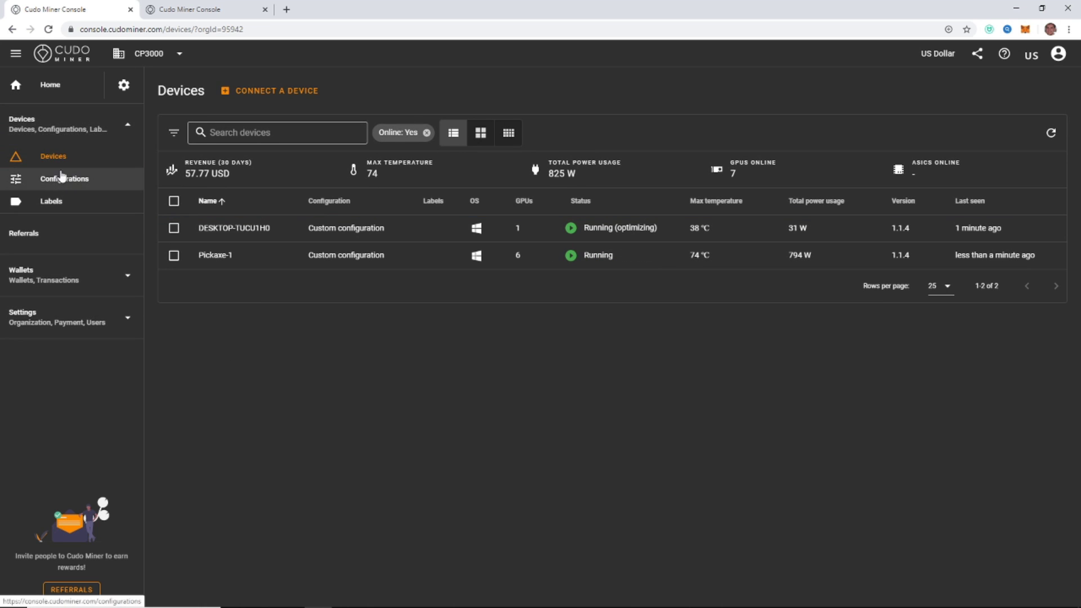
pyautogui.click(481, 135)
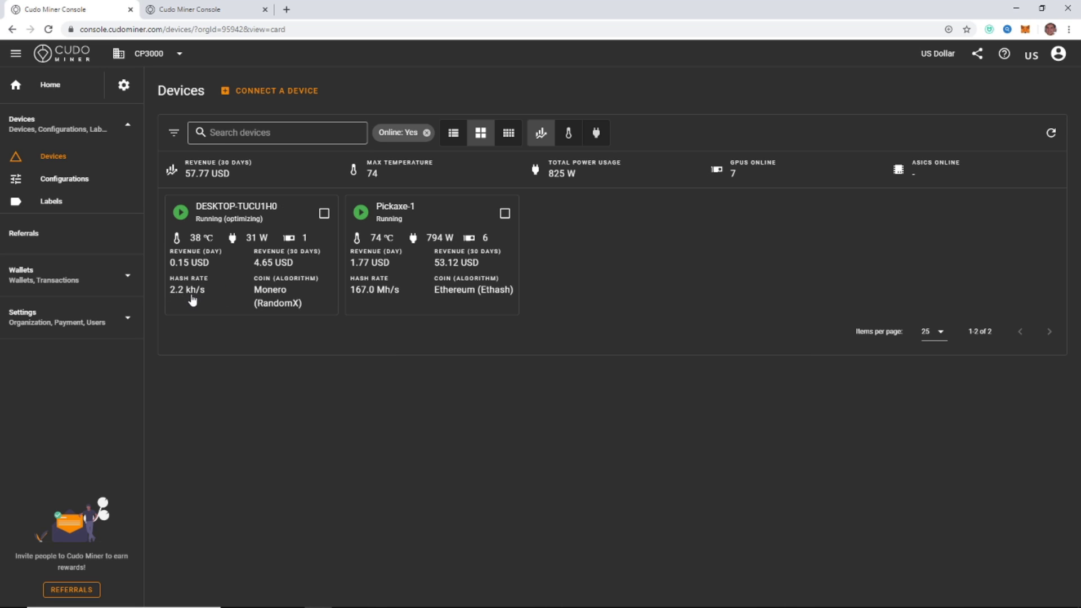
pyautogui.click(229, 289)
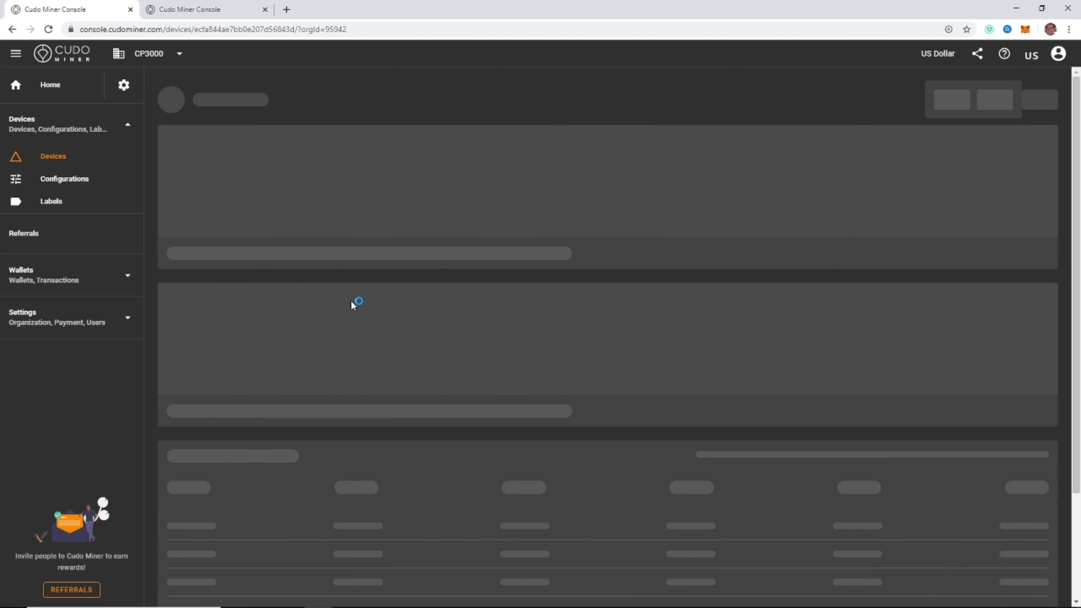
# Chart the device's hash rate for the Ethash algorithm
pyautogui.scroll(-2, 351, 304)
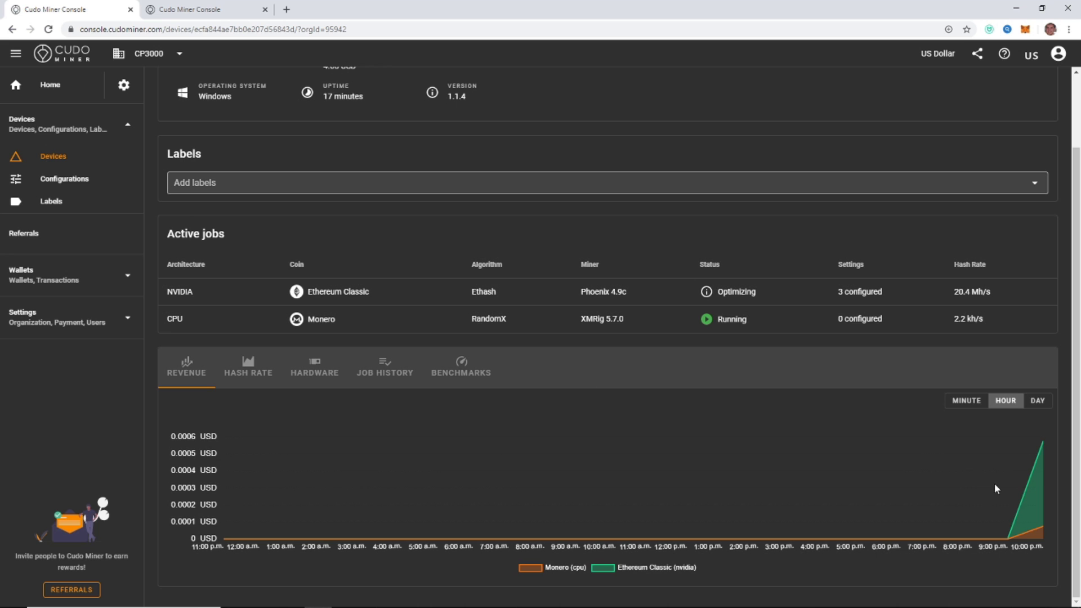
pyautogui.click(248, 372)
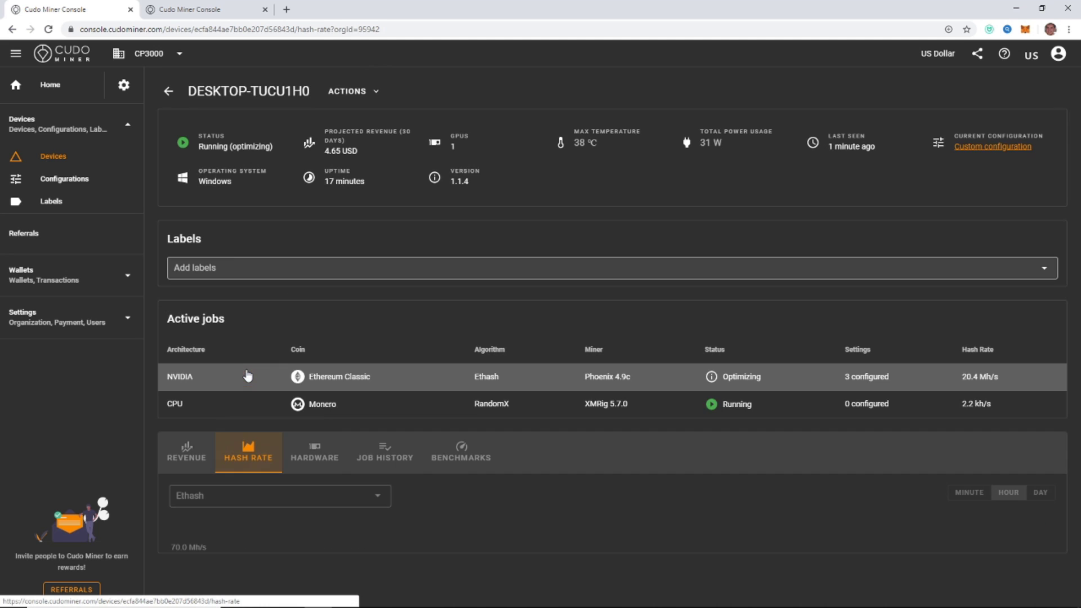
pyautogui.scroll(-2, 281, 389)
pyautogui.click(289, 394)
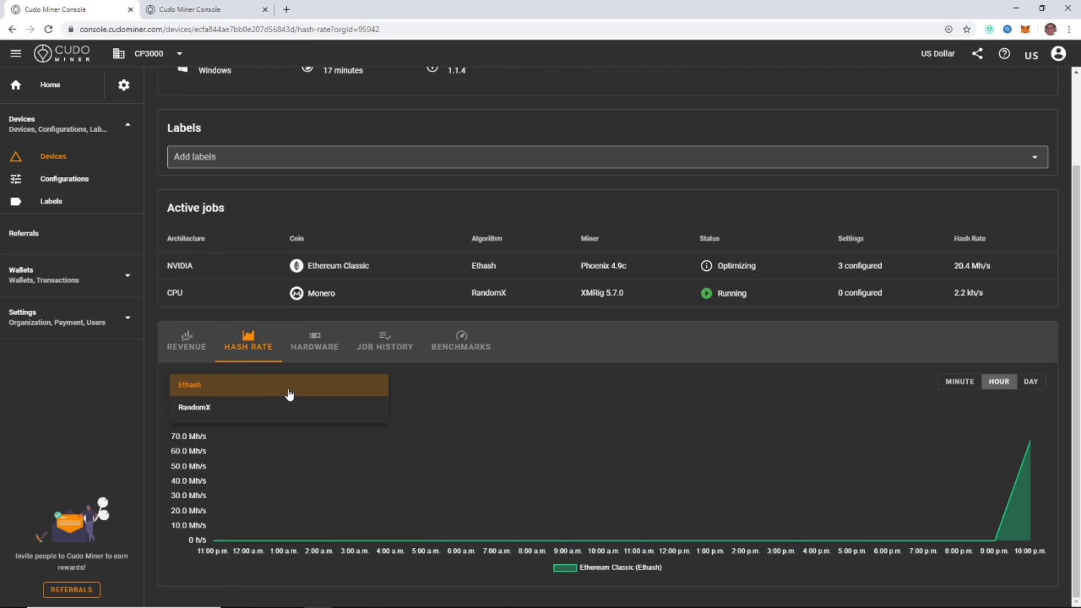
pyautogui.click(265, 394)
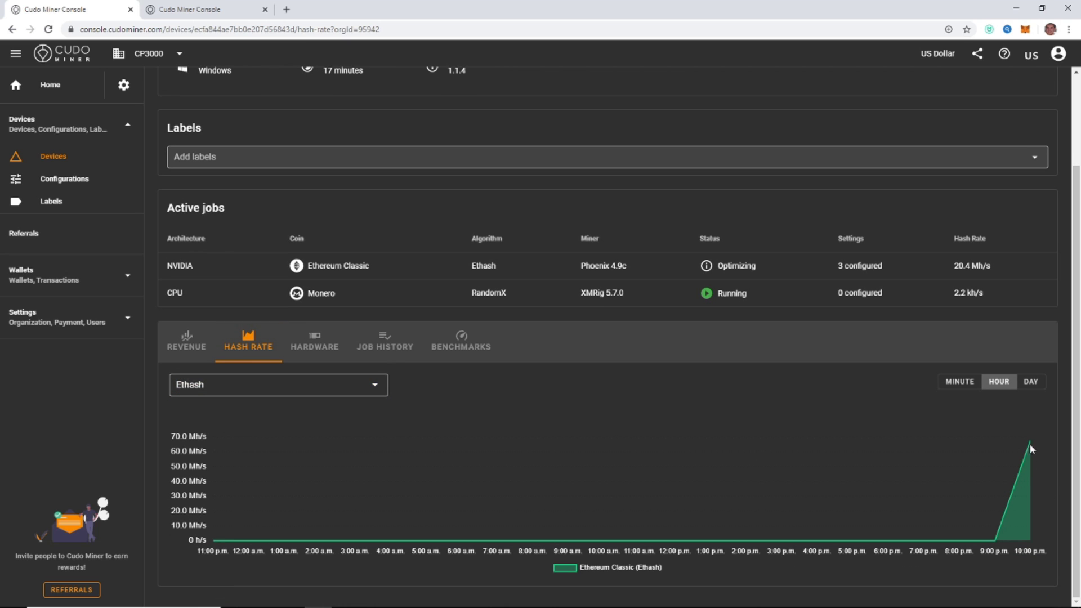
# Chart the RandomX hash rate, then show revenue broken down per minute
pyautogui.moveTo(1028, 444)
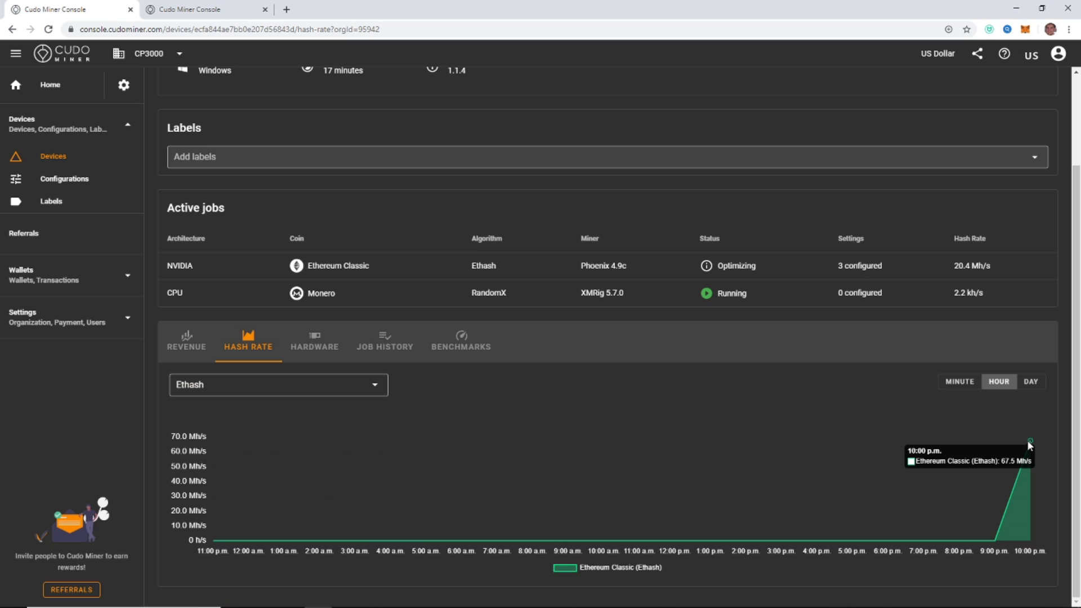
pyautogui.click(292, 388)
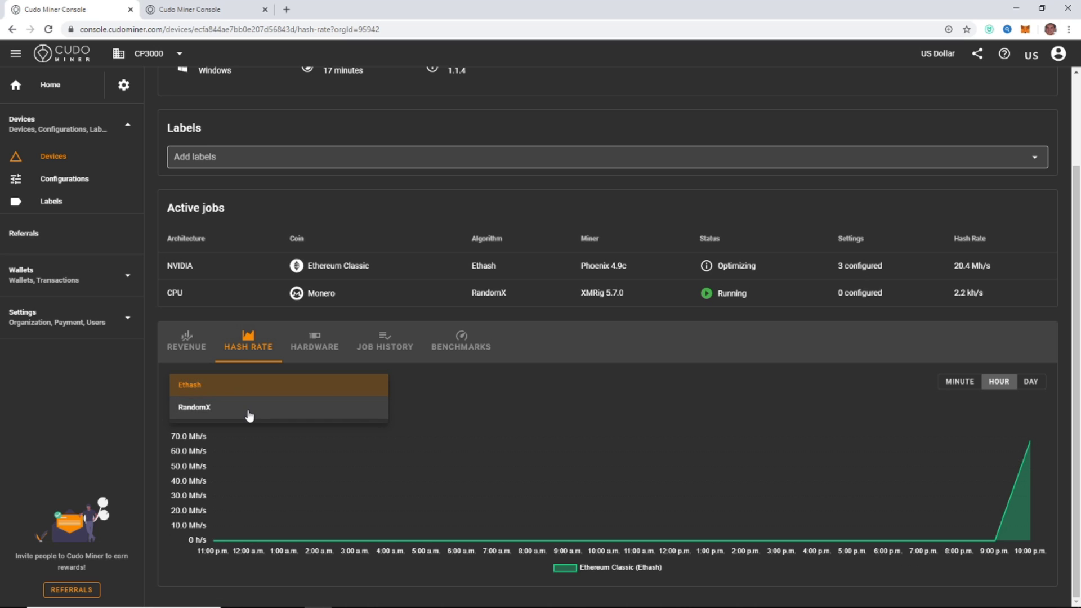
pyautogui.click(248, 410)
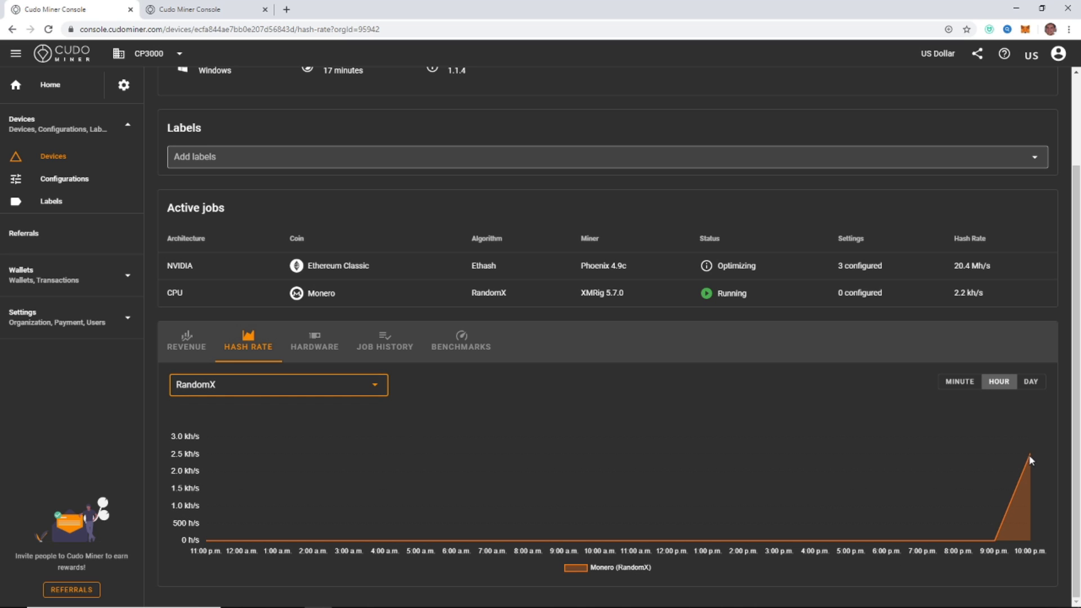
pyautogui.click(191, 345)
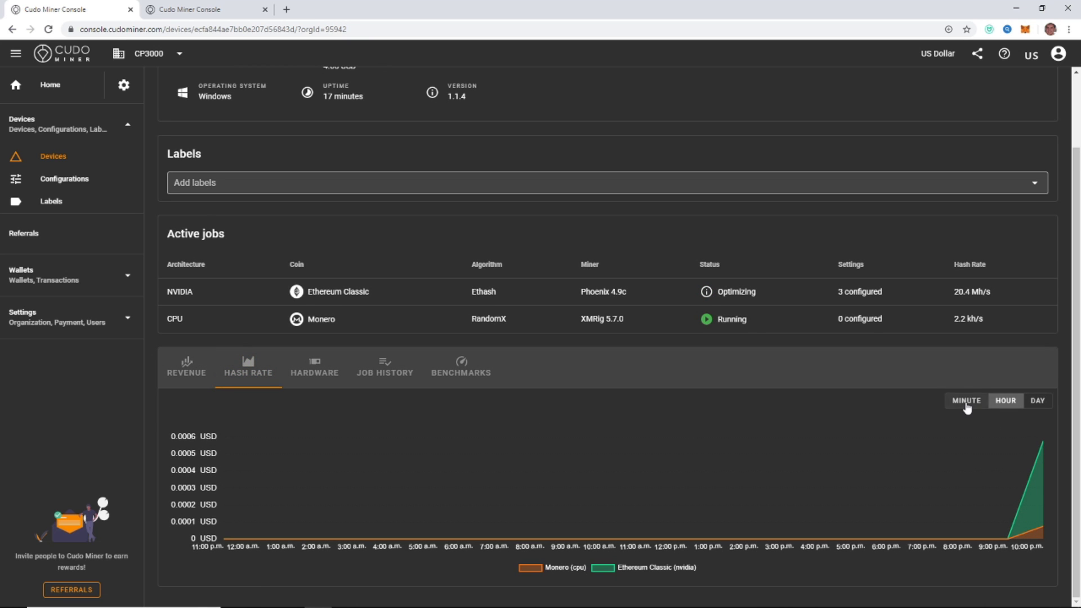
pyautogui.click(966, 403)
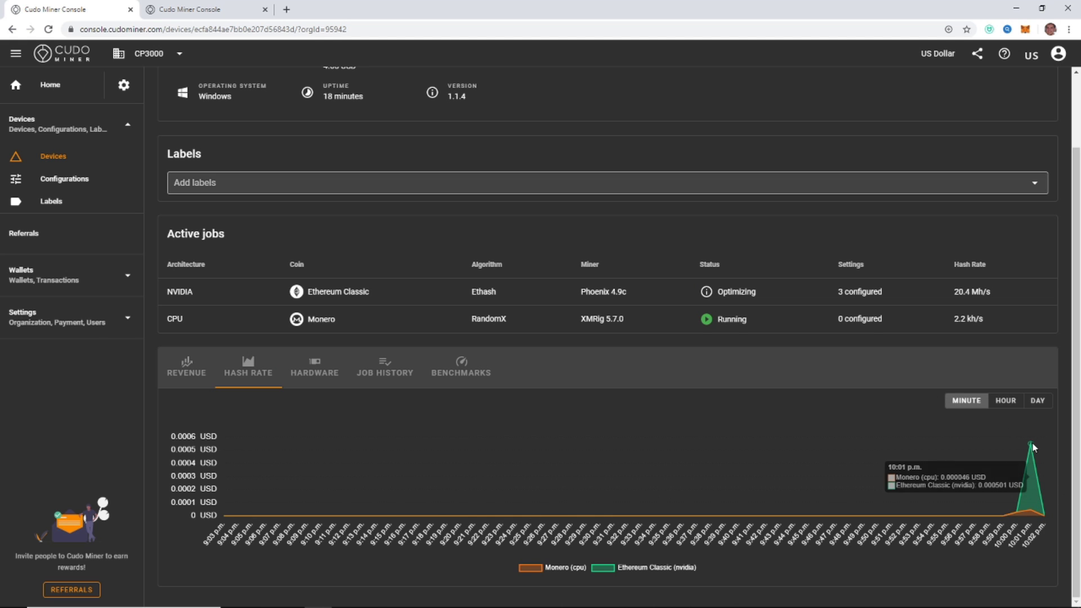
# Review the device's CPU and GPU details on the HARDWARE tab
pyautogui.click(317, 371)
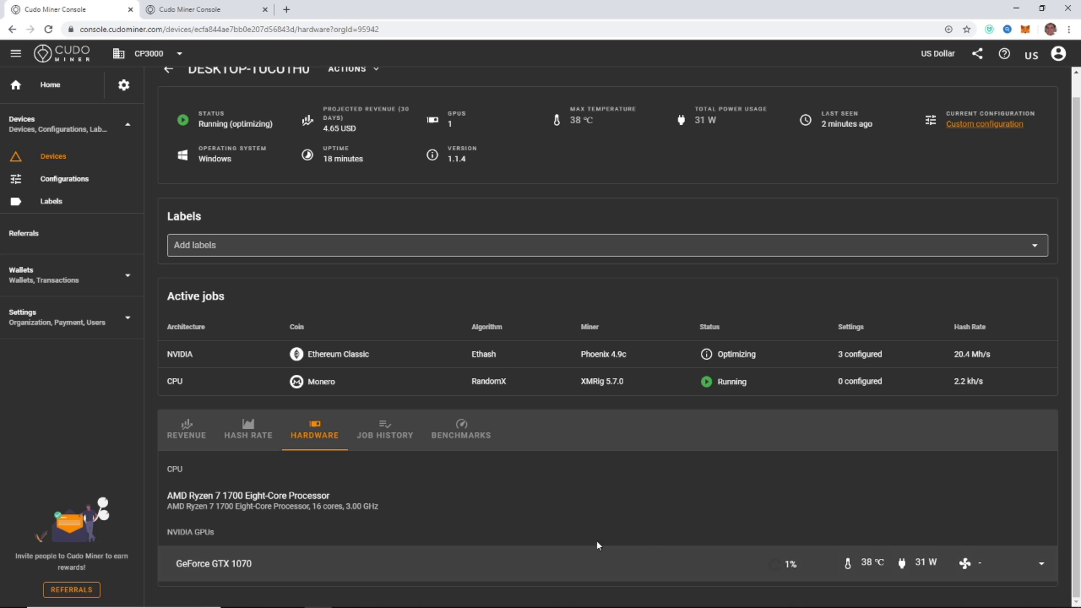
pyautogui.scroll(1, 449, 522)
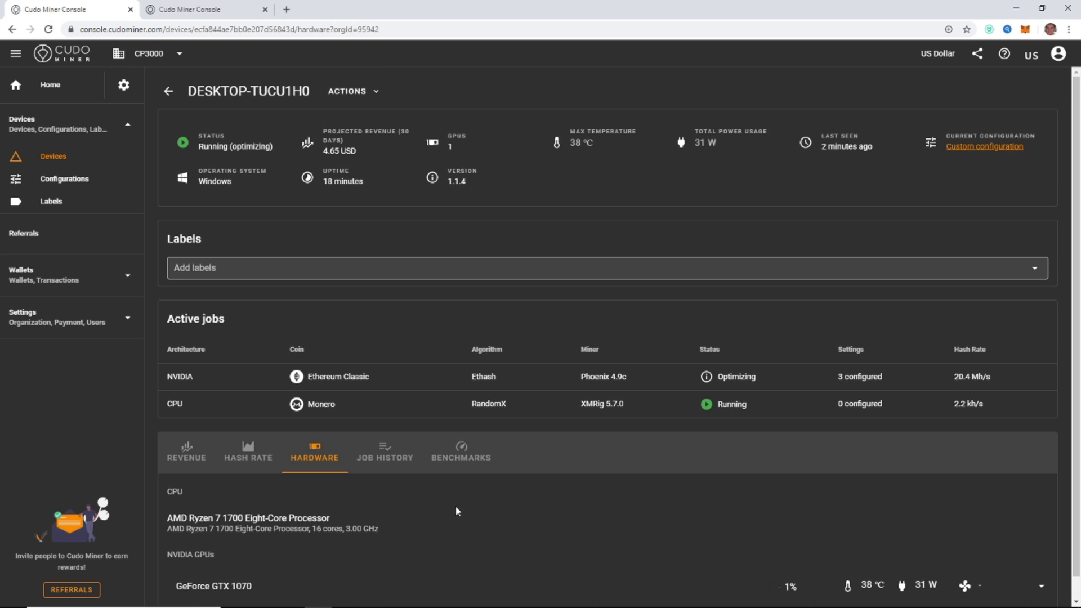
pyautogui.scroll(-1, 456, 509)
pyautogui.scroll(1, 450, 506)
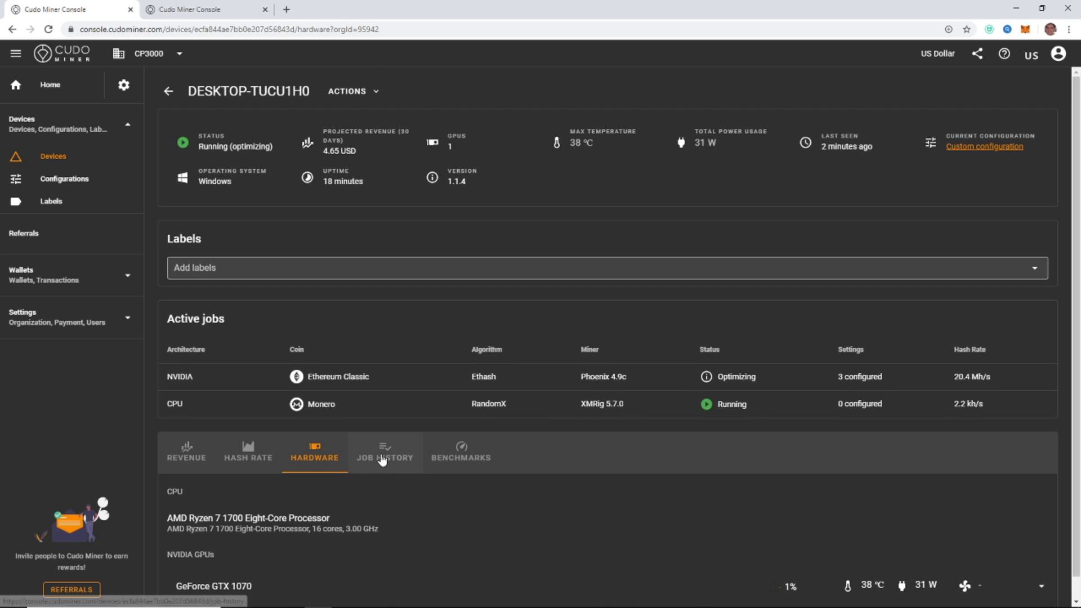
# Show the device's benchmark results, led by Ethereum Classic at 18.7 Mh/s
pyautogui.click(469, 461)
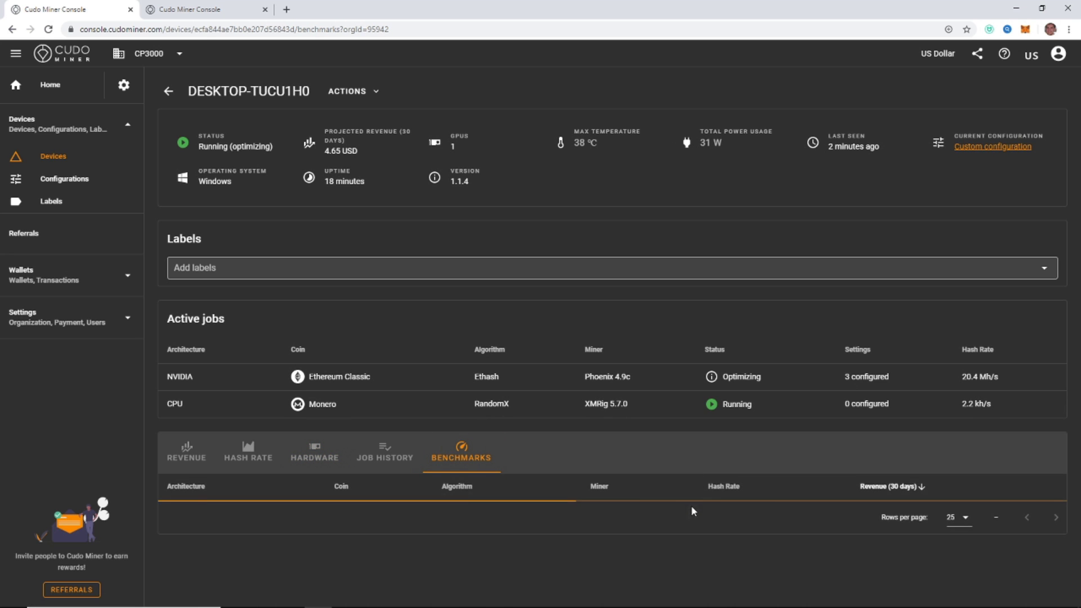
pyautogui.scroll(-2, 799, 521)
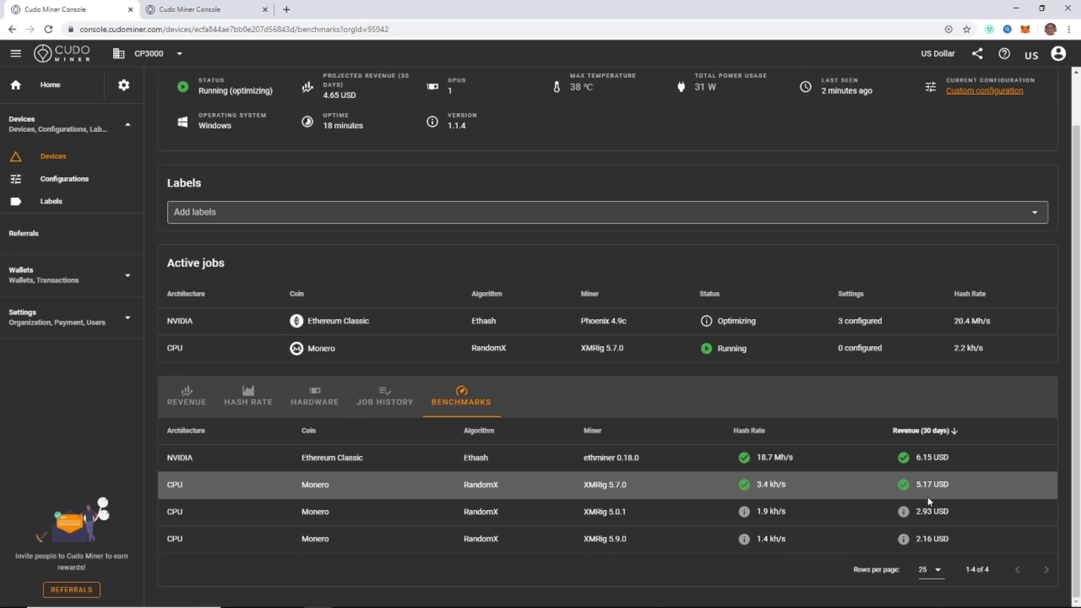
pyautogui.scroll(2, 703, 534)
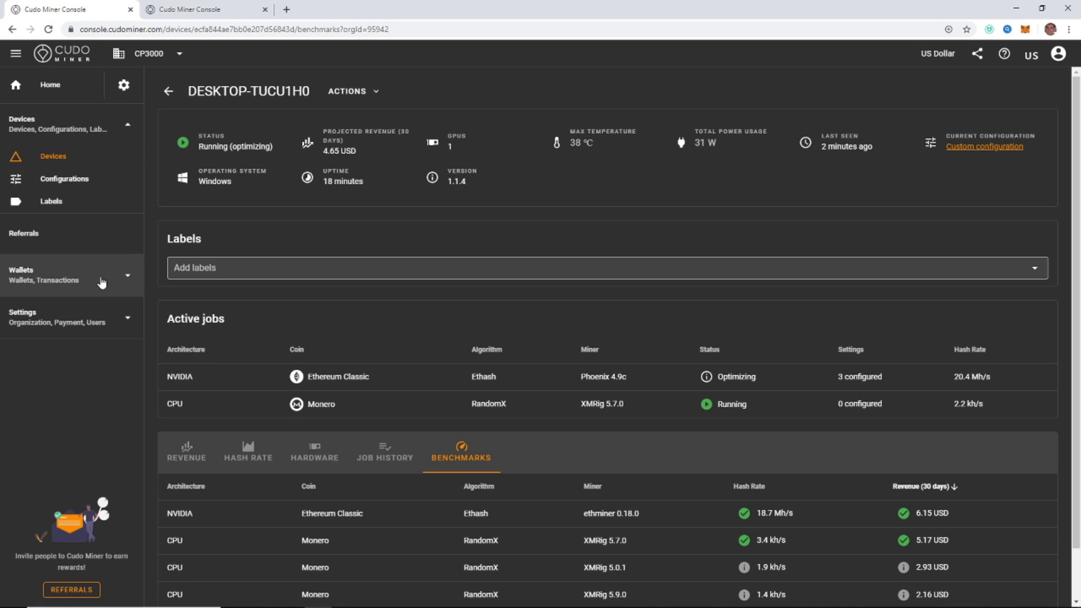
# Expand Wallets in the sidebar and open the page of Bitcoin, Ethereum and Monero balances
pyautogui.click(73, 290)
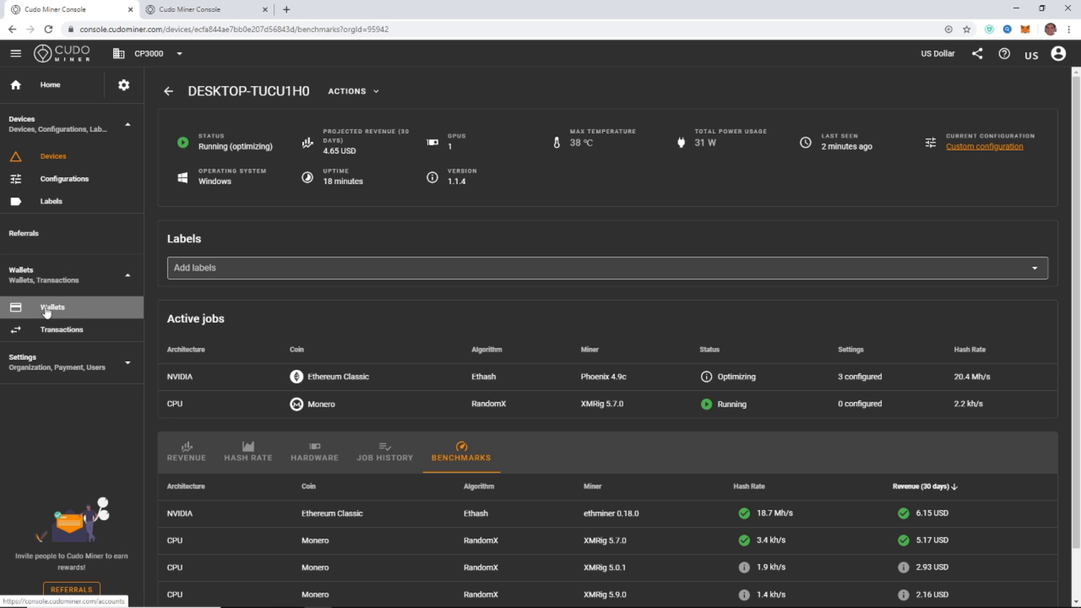
pyautogui.click(69, 311)
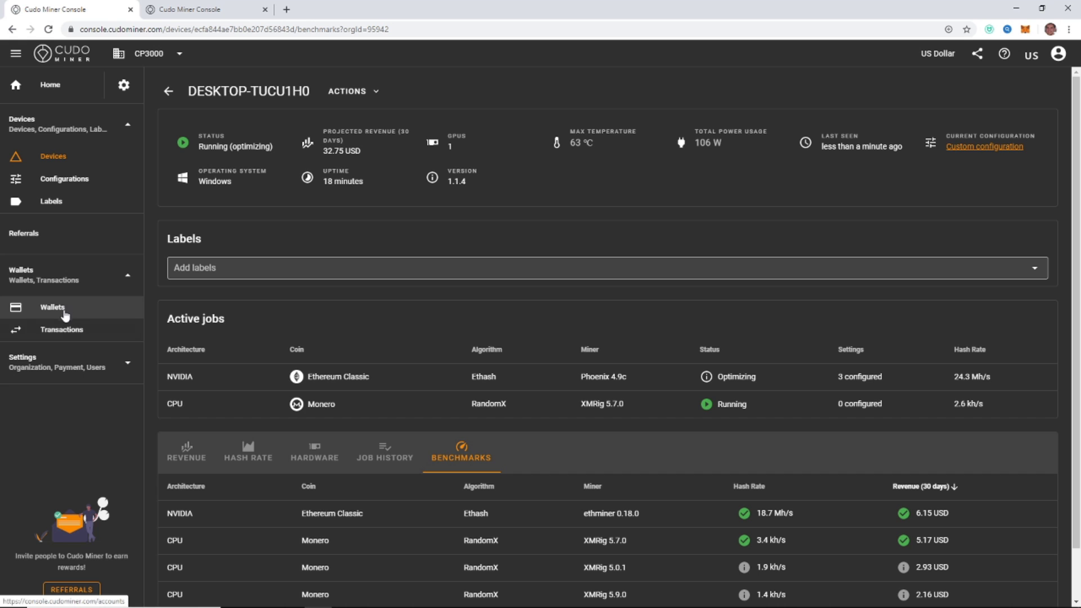
pyautogui.click(63, 313)
pyautogui.click(52, 315)
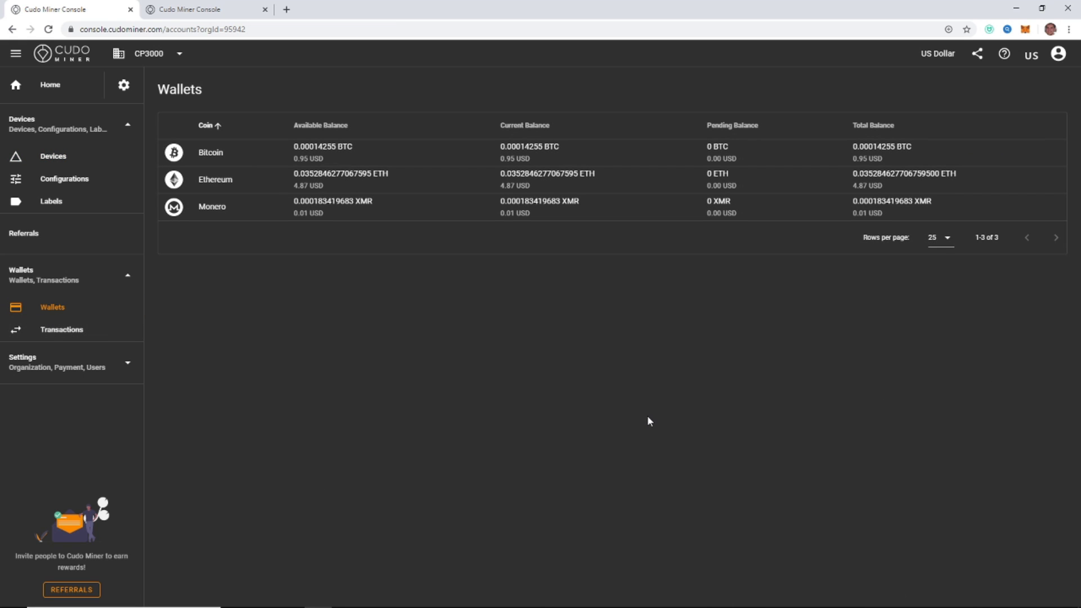